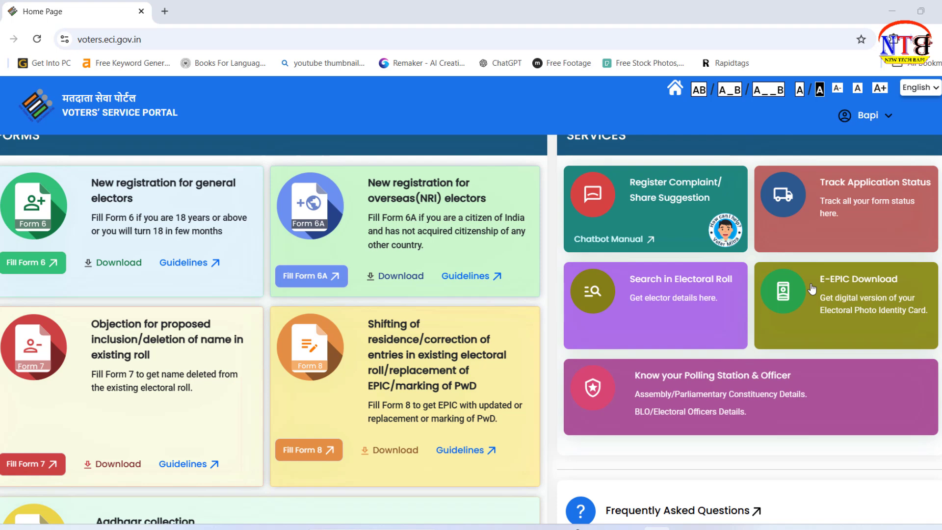
Step: Open a new browser tab with the Google start page next to the portal tab
key("ctrl+t")
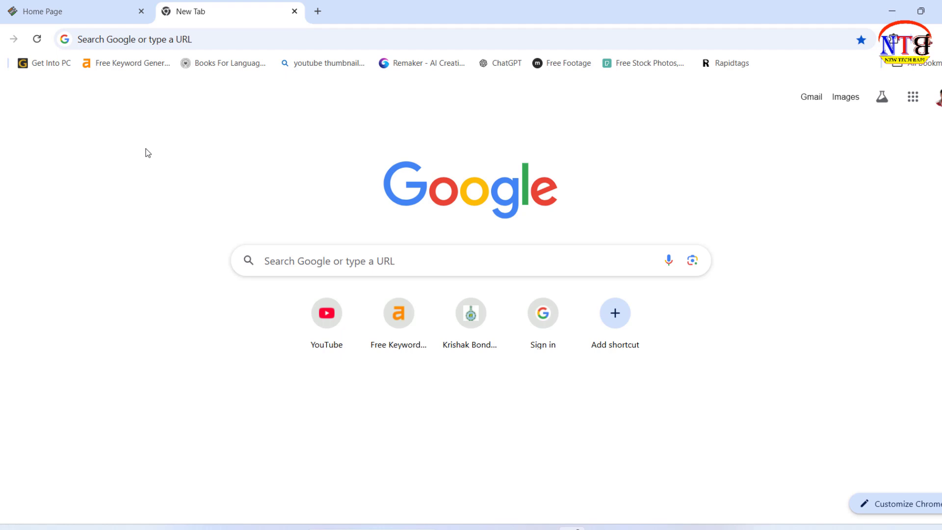
Step: Search Google for 'voter card' and open the 'Home Page - Election Commission of India' result
left_click(360, 261)
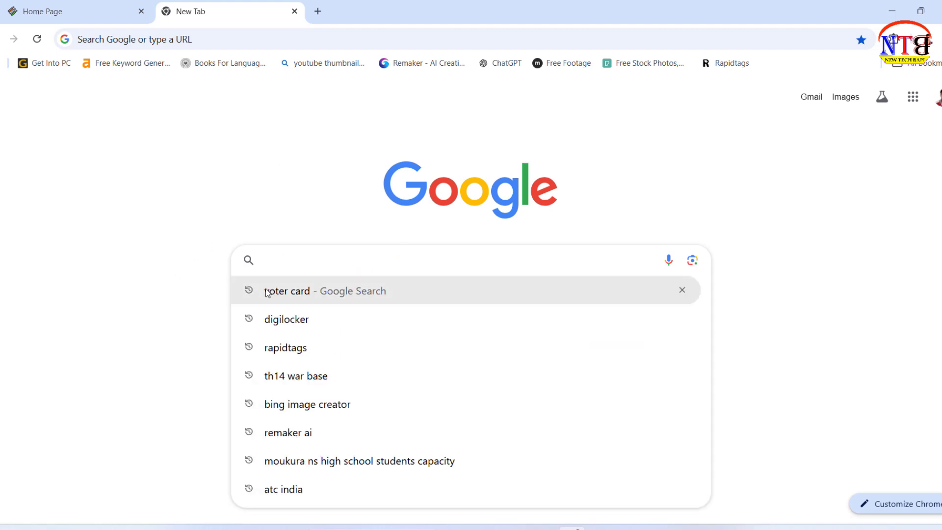
left_click(278, 231)
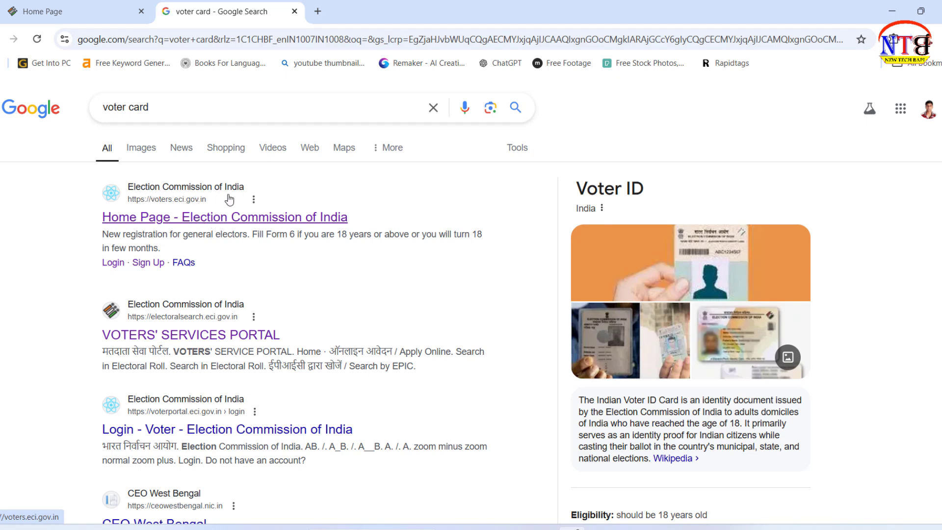
left_click(234, 224)
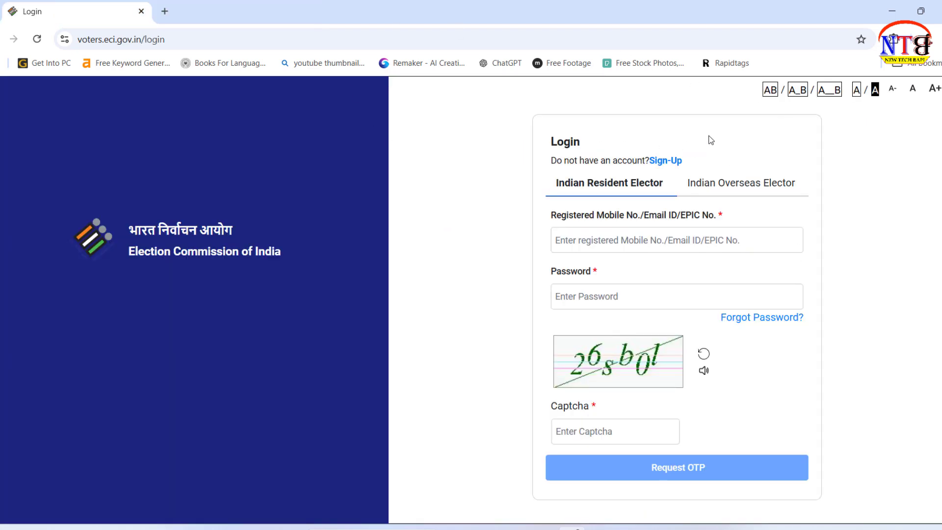
Step: Log in with the registered mobile number, password and captcha, verifying with the OTP
left_click(665, 162)
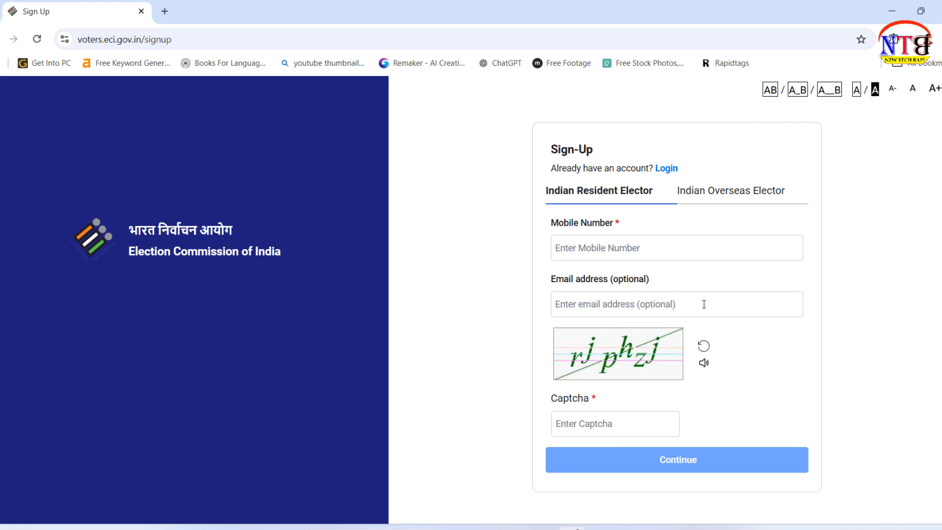
left_click(666, 169)
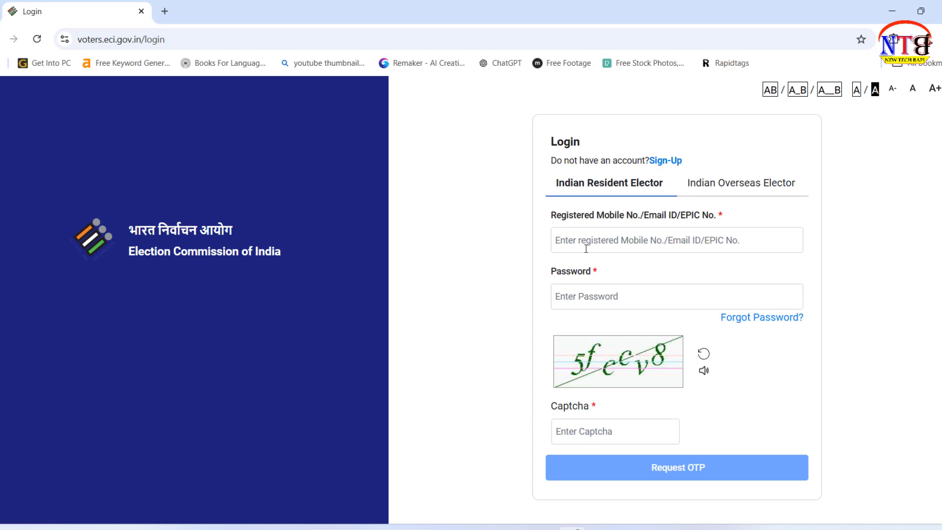
left_click(641, 236)
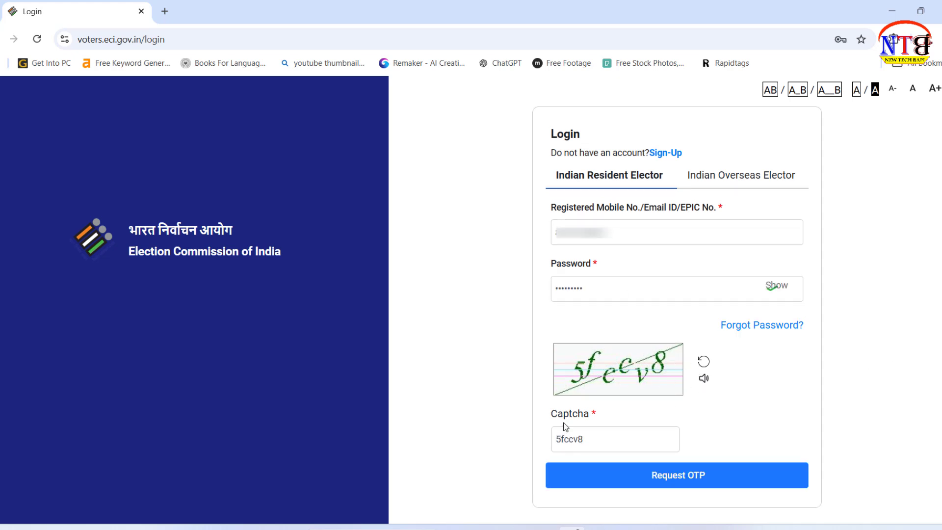
left_click(690, 479)
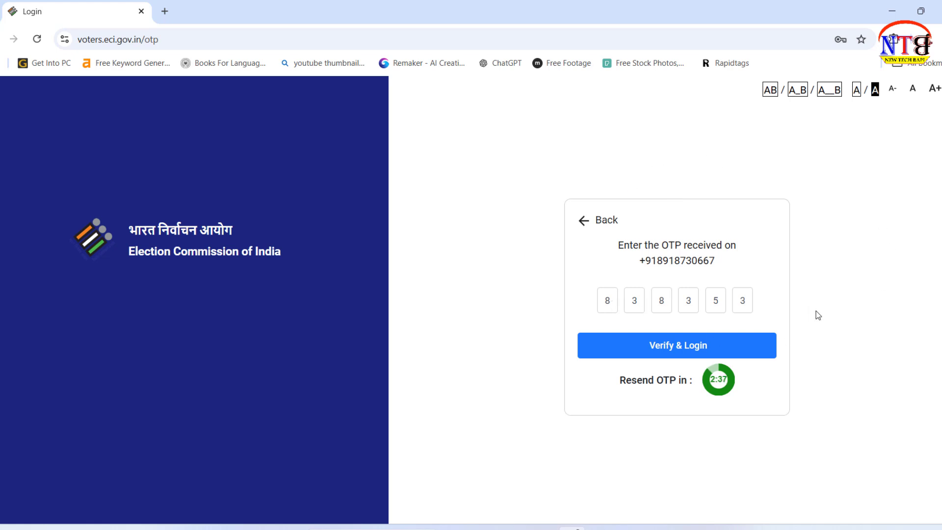
left_click(667, 346)
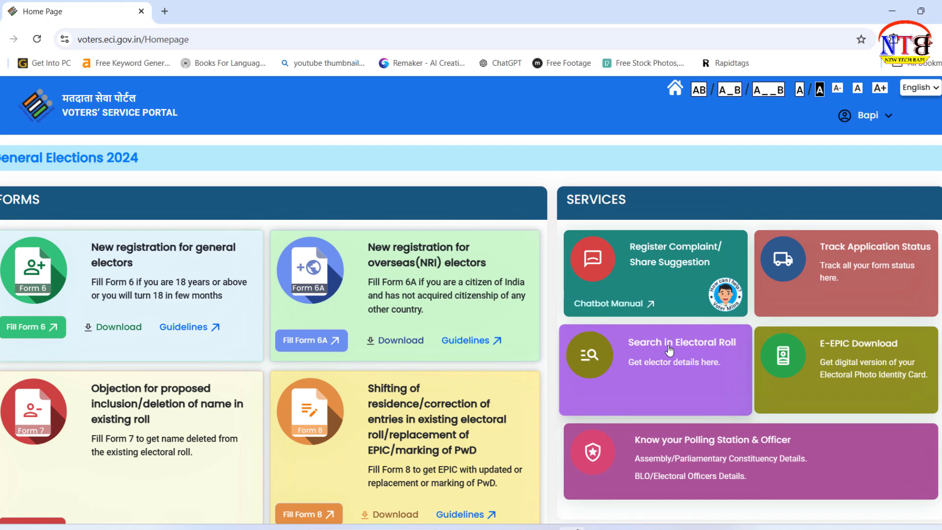
Step: Scroll the logged-in home page down and back up to view the FORMS and SERVICES cards
scroll(509, 367, "down", 3)
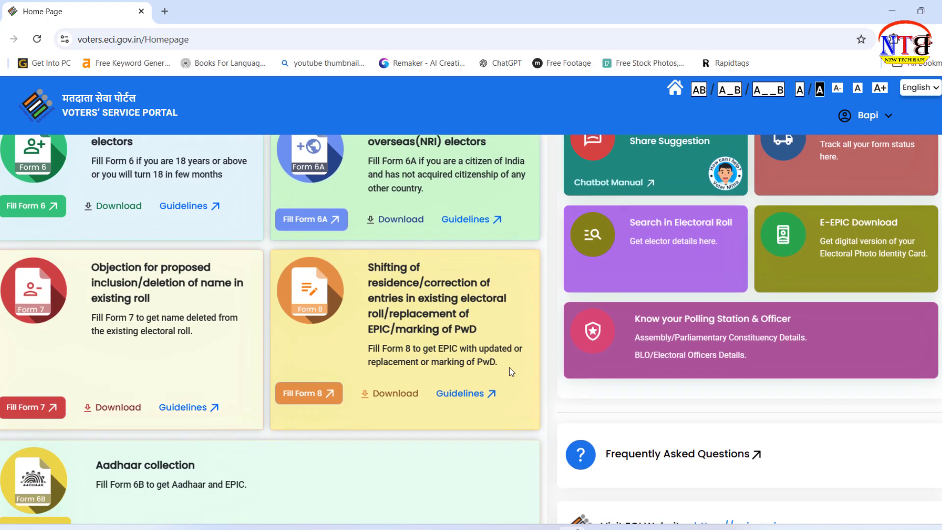
scroll(509, 367, "up", 3)
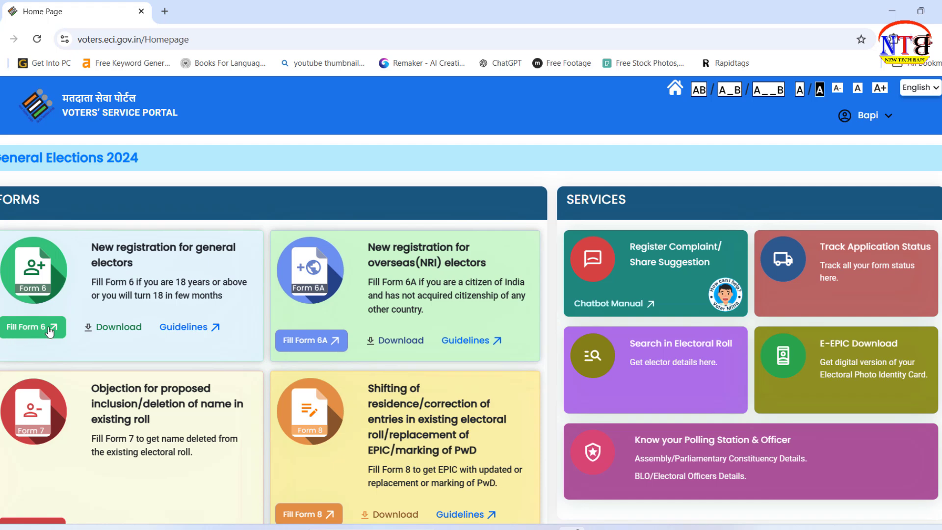
Step: Start Form 6 for new-voter registration and choose West Bengal as the state
left_click(27, 333)
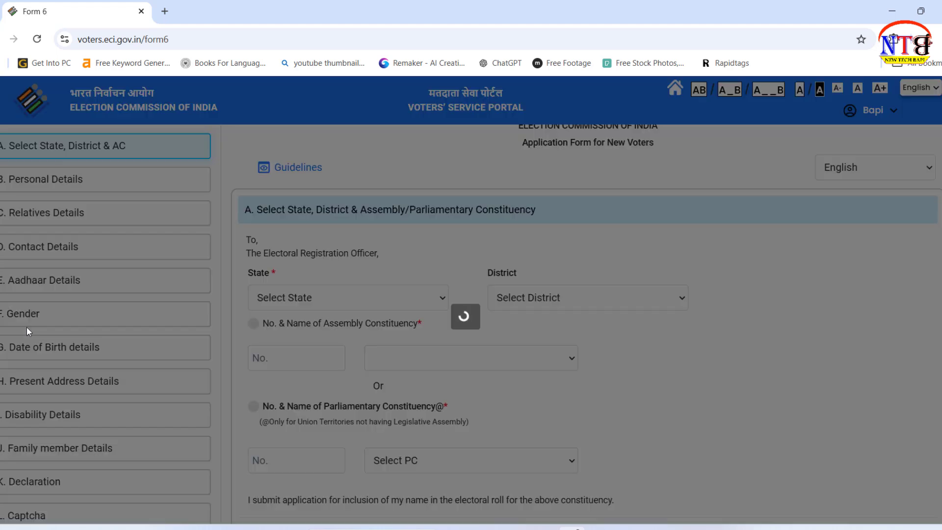
scroll(79, 266, "down", 6)
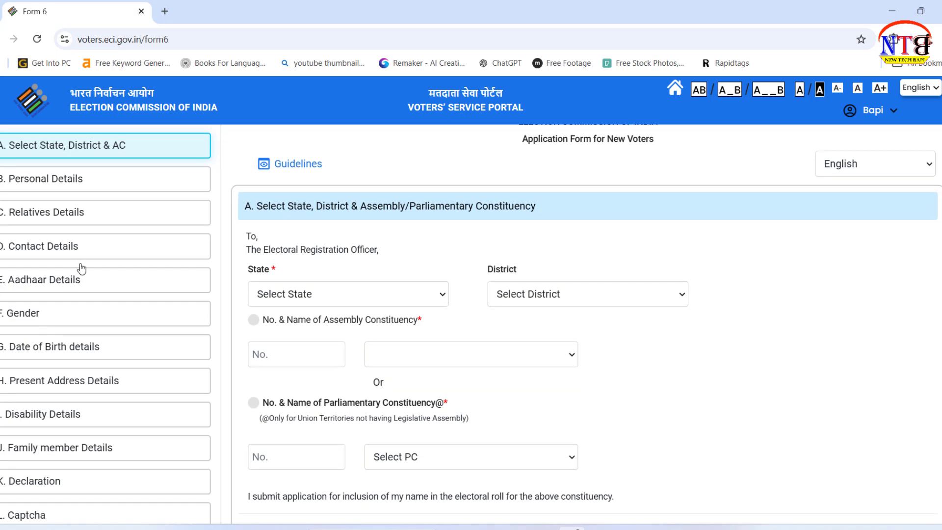
scroll(93, 341, "down", 5)
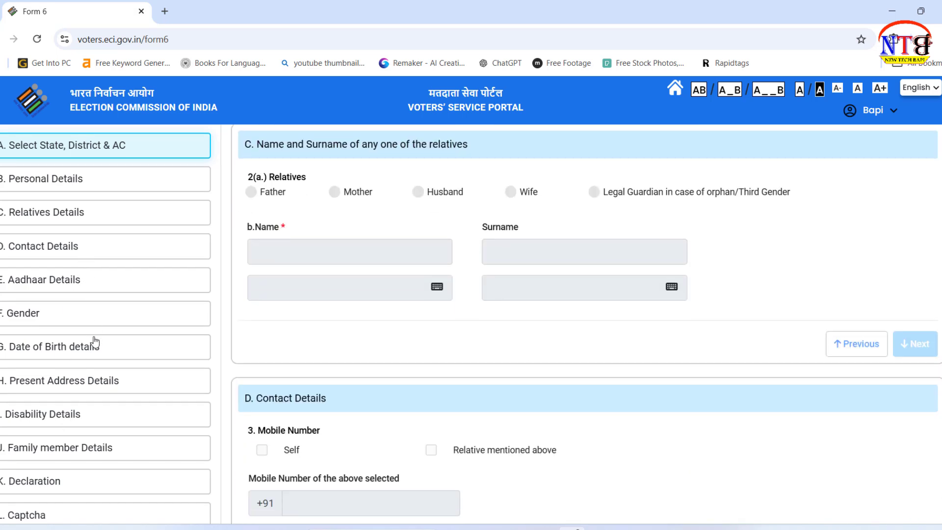
scroll(93, 341, "up", 5)
scroll(125, 338, "up", 6)
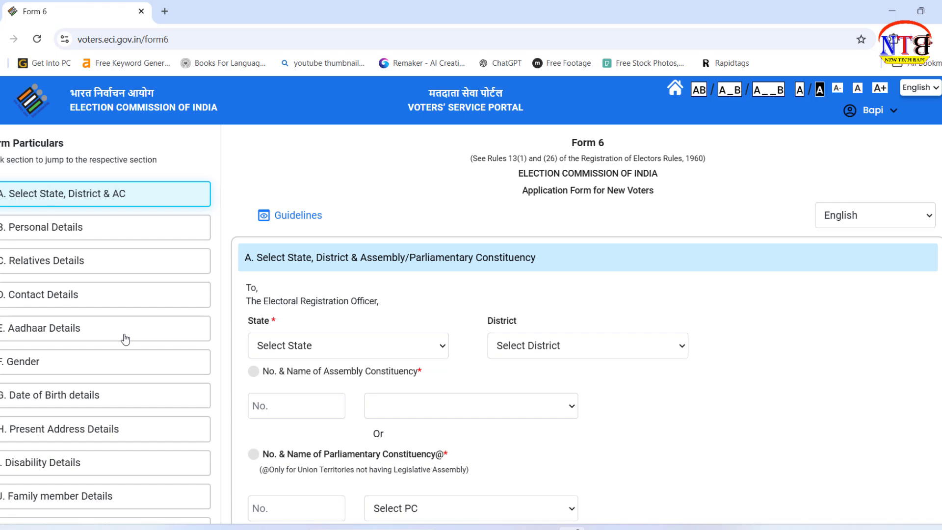
scroll(125, 339, "down", 3)
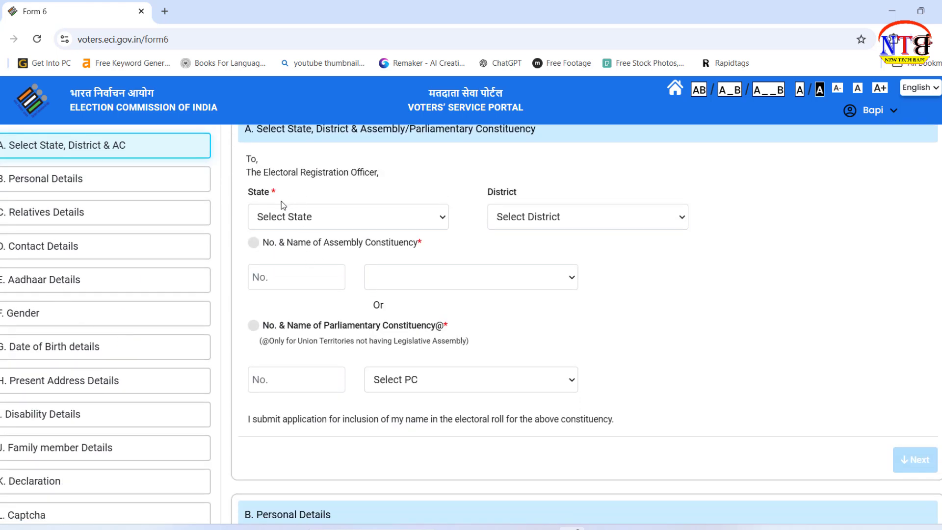
left_click(358, 219)
key("w")
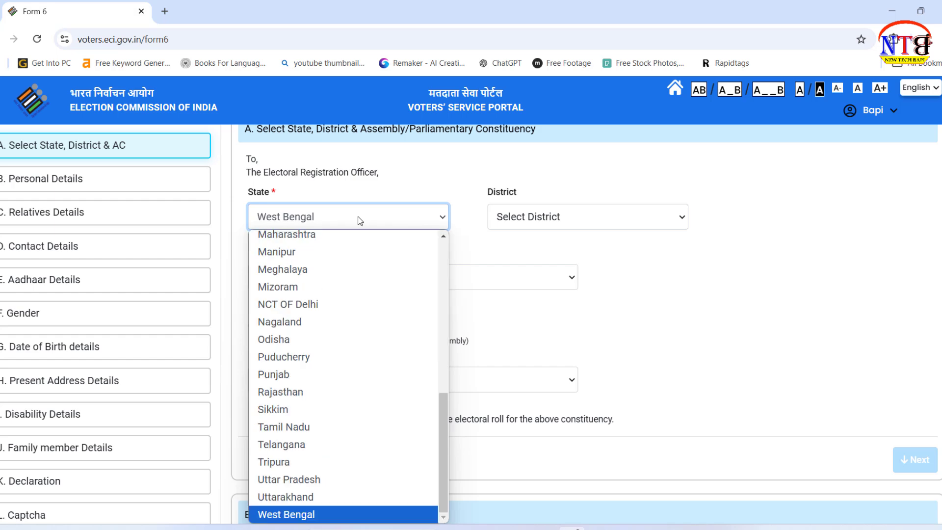
key("Return")
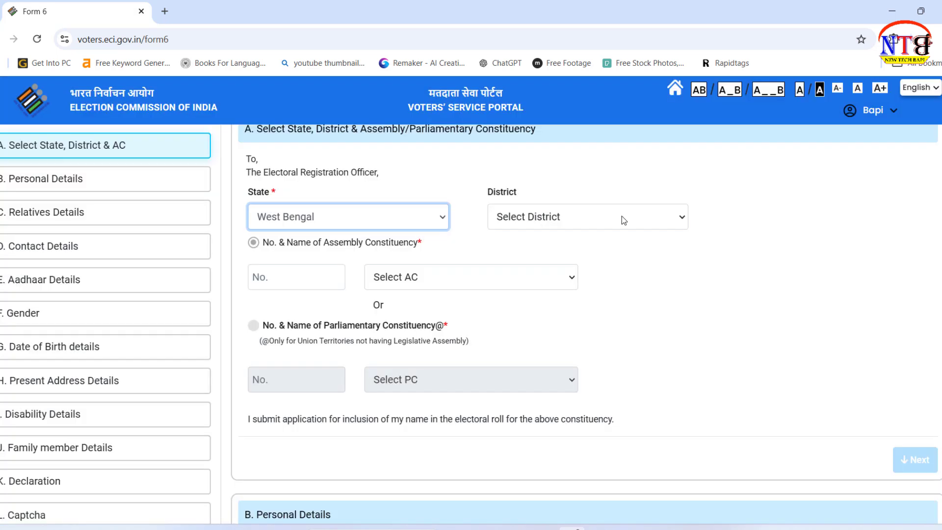
Step: Choose BANKURA as the district and 250 Raipur as the assembly constituency
left_click(622, 216)
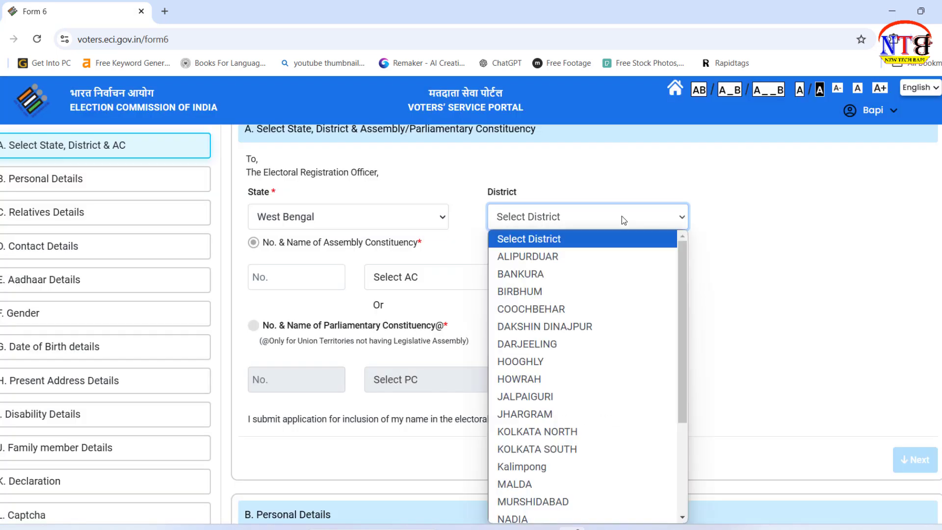
key("b")
key("Return")
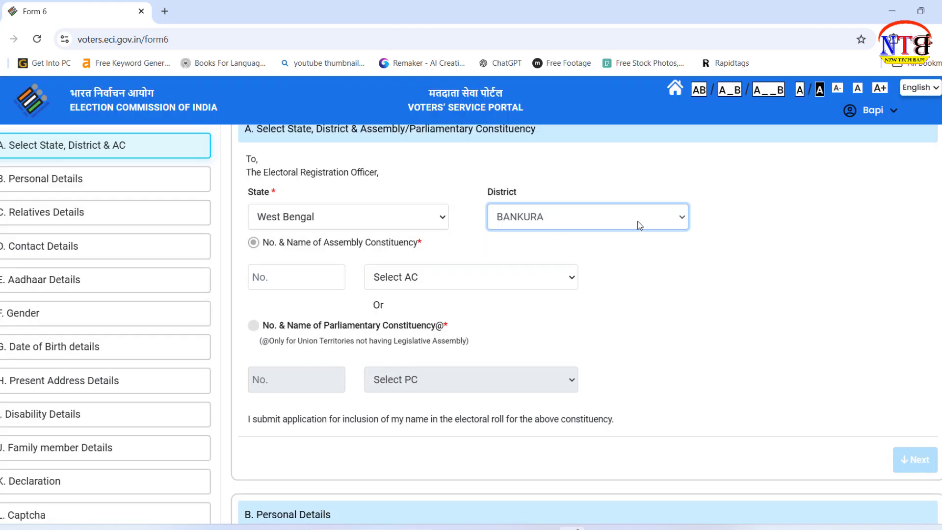
left_click(734, 225)
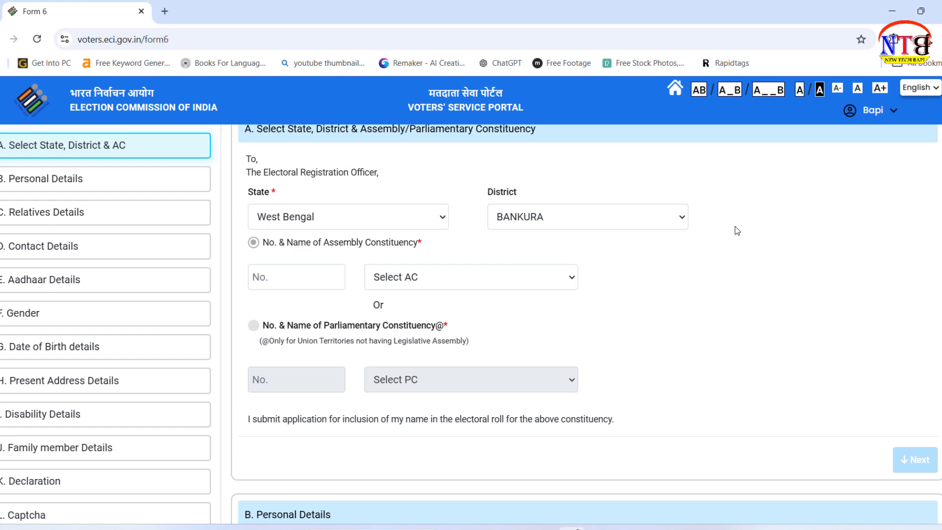
left_click(464, 280)
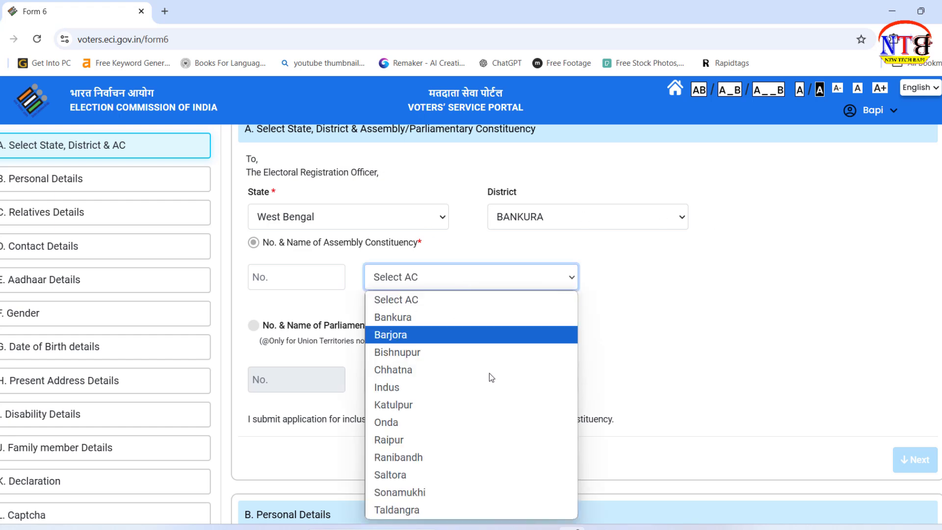
left_click(480, 443)
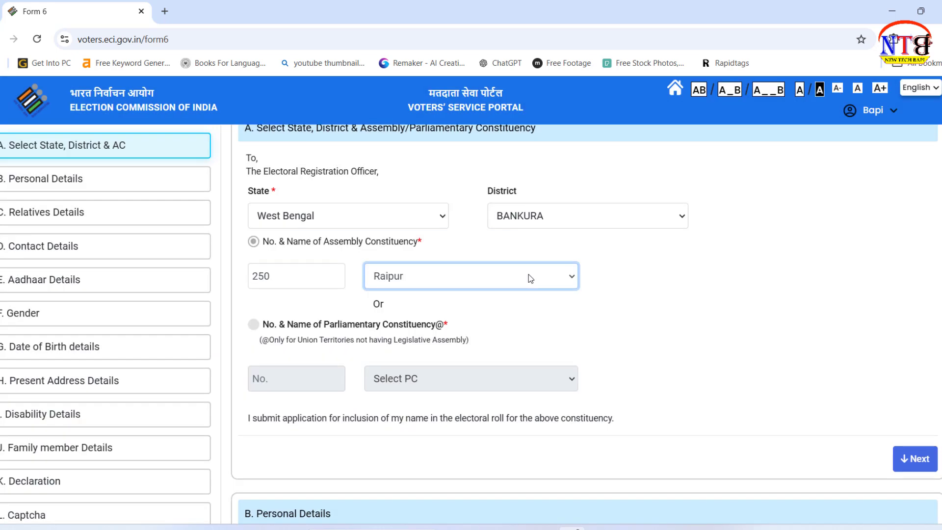
scroll(528, 275, "down", 1)
scroll(528, 273, "down", 2)
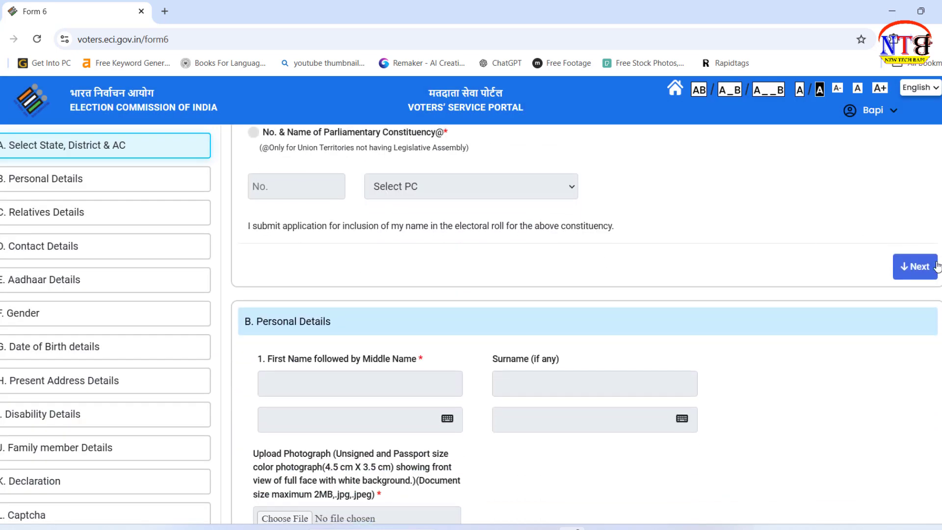
Step: Move to Personal Details and enter the applicant's first name with its Bengali version
left_click(918, 266)
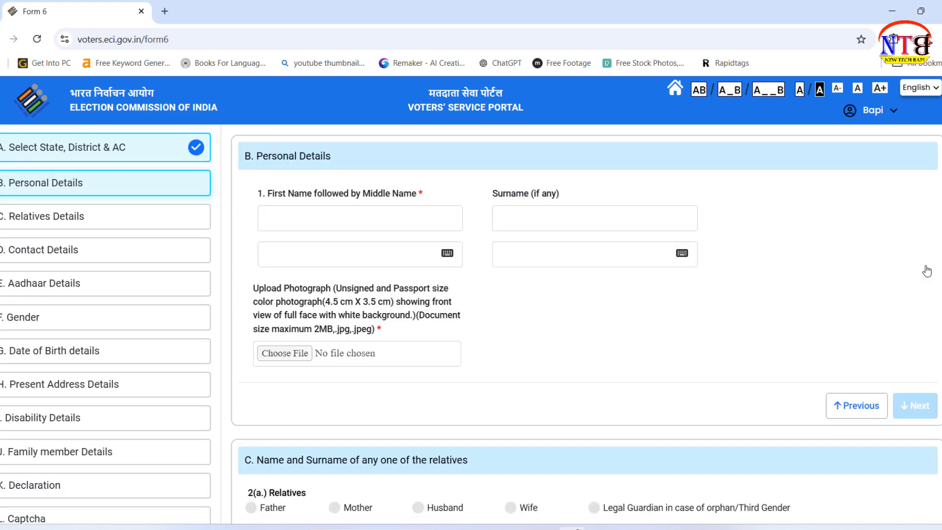
scroll(754, 293, "up", 1)
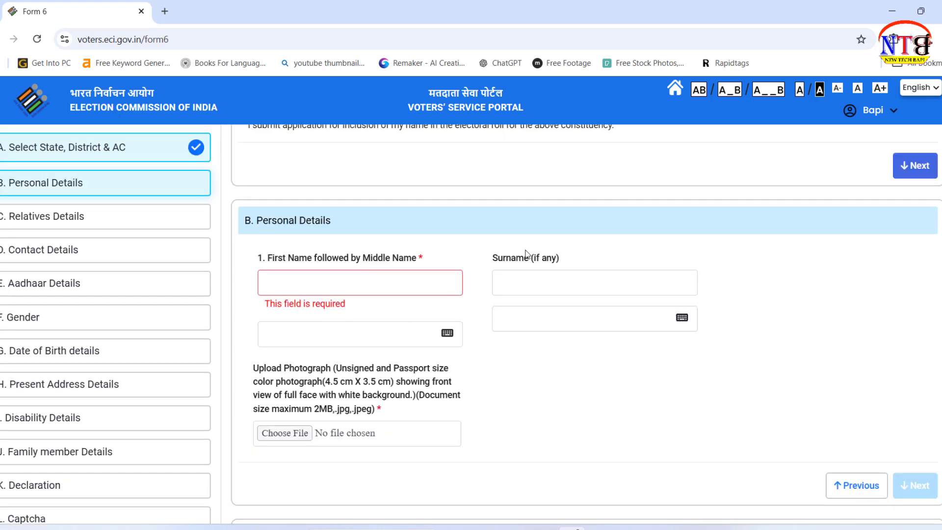
left_click(353, 278)
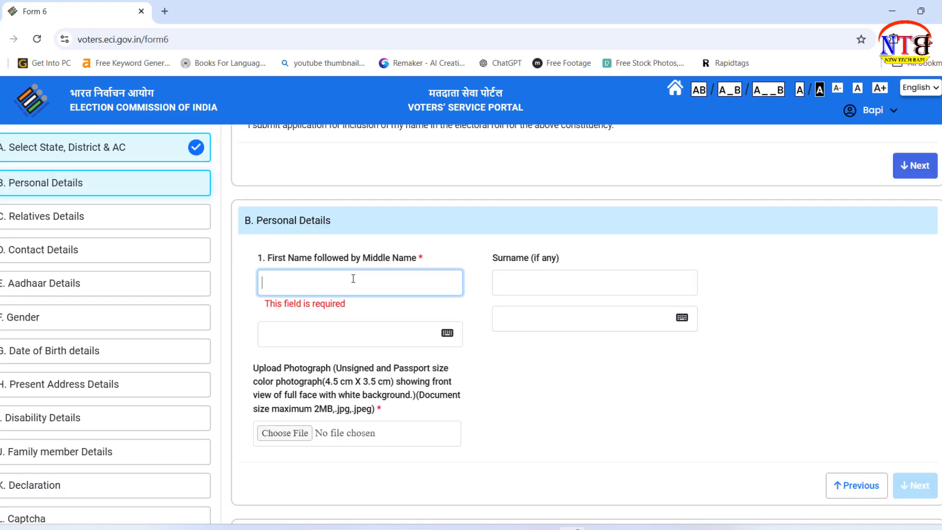
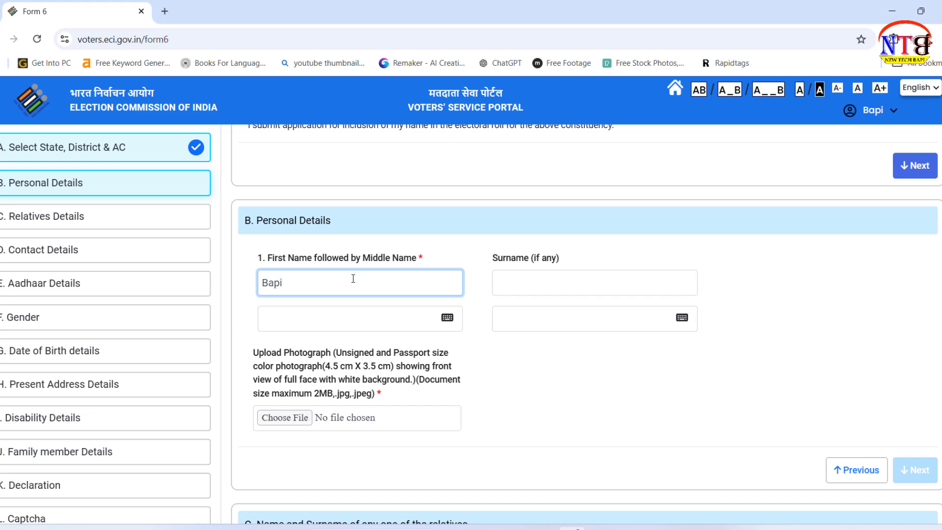
key("Tab")
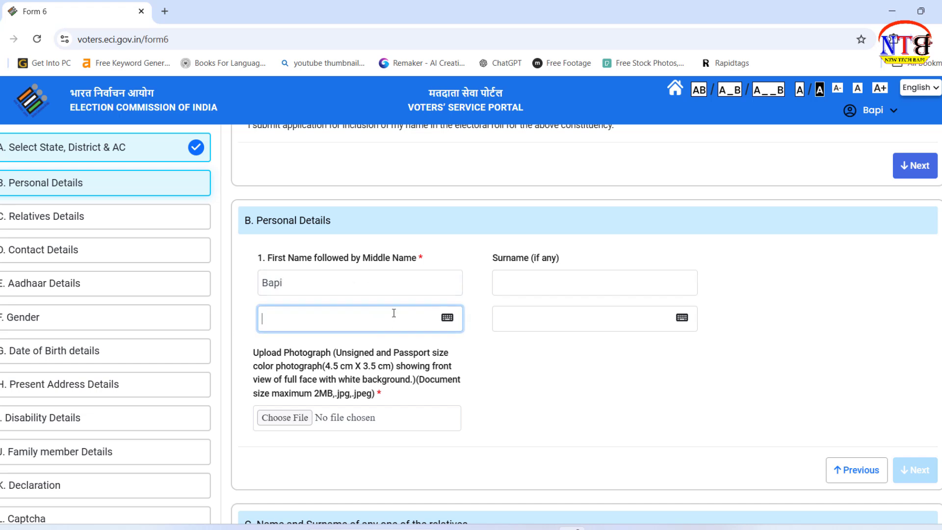
double_click(393, 313)
left_click(312, 318)
Step: Enter the applicant's surname with its Bengali version and choose a photograph to upload
left_click(660, 273)
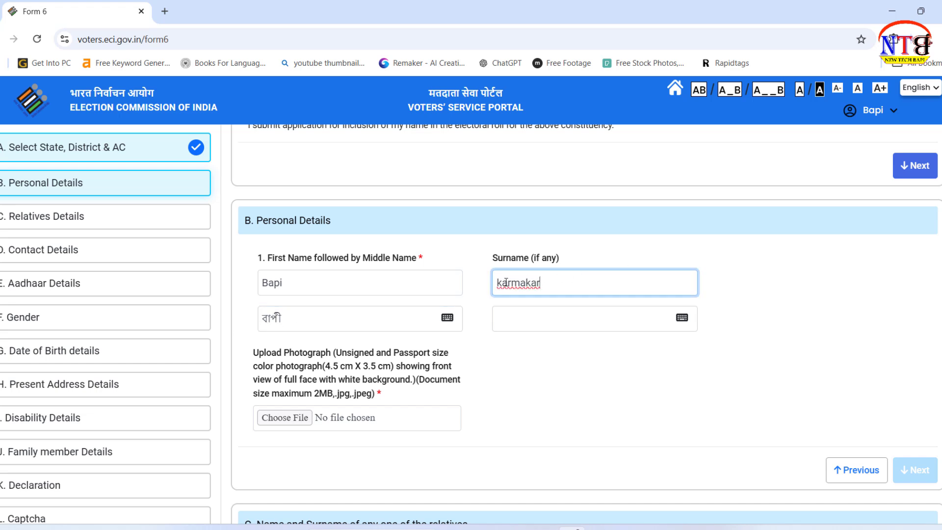
left_click(546, 317)
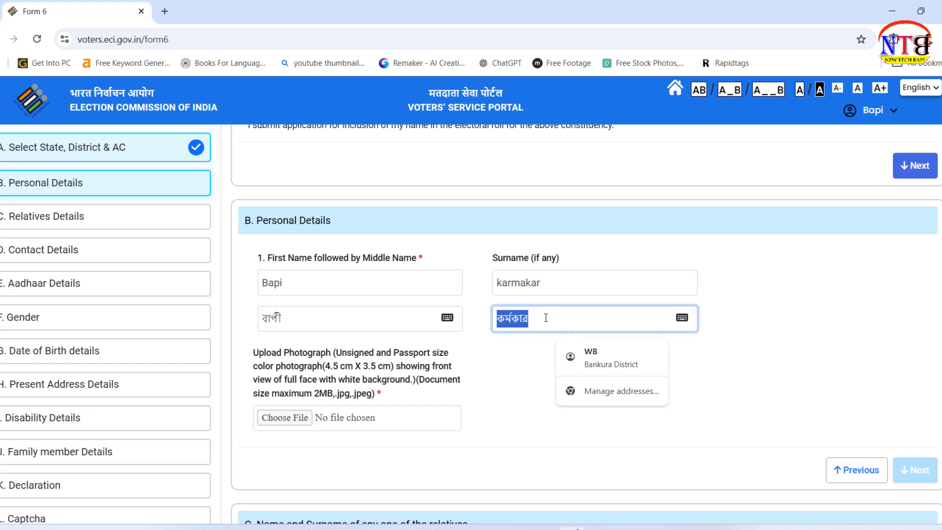
left_click(546, 317)
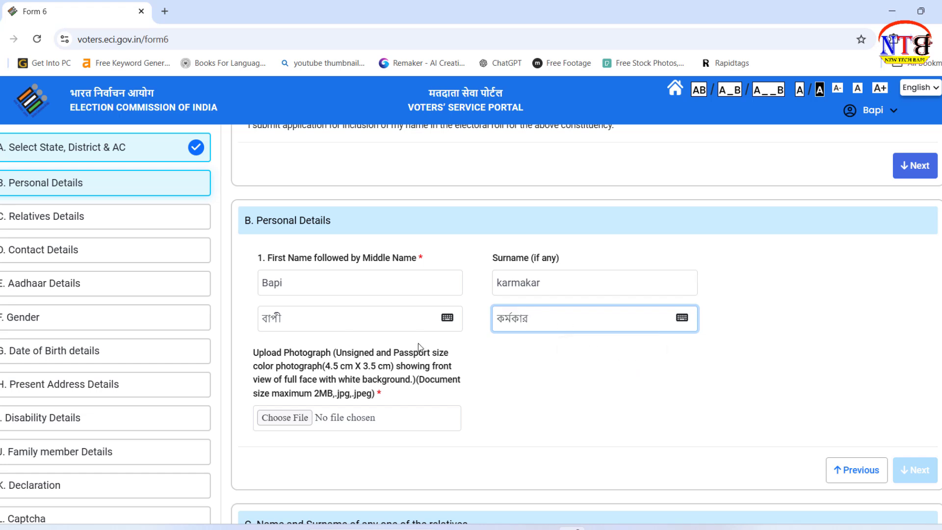
scroll(561, 342, "down", 2)
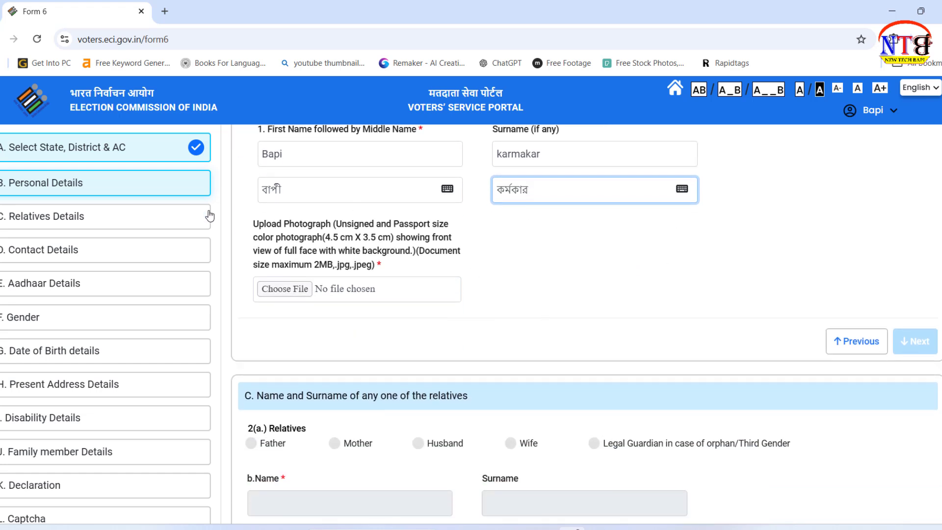
left_click(292, 293)
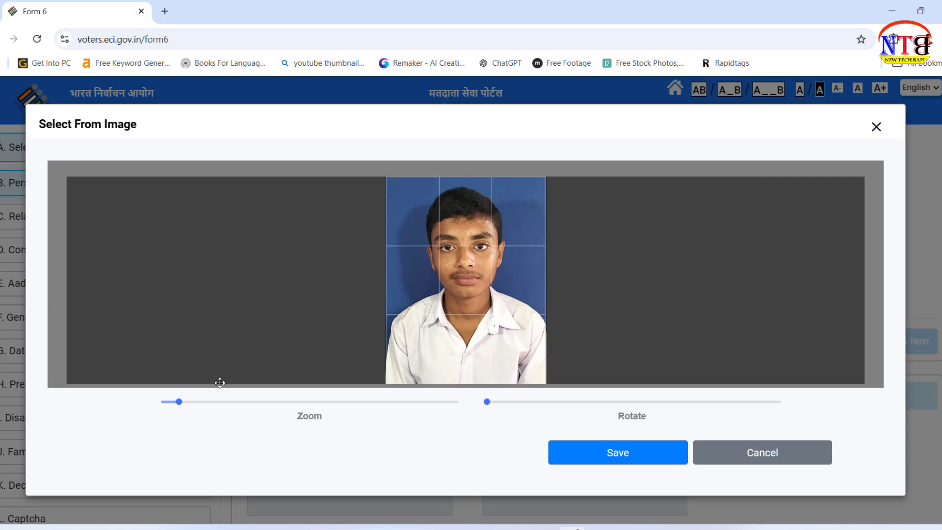
Step: Crop and save the passport-size photo so it passes the face check
left_click_drag(179, 402, 179, 404)
left_click(633, 456)
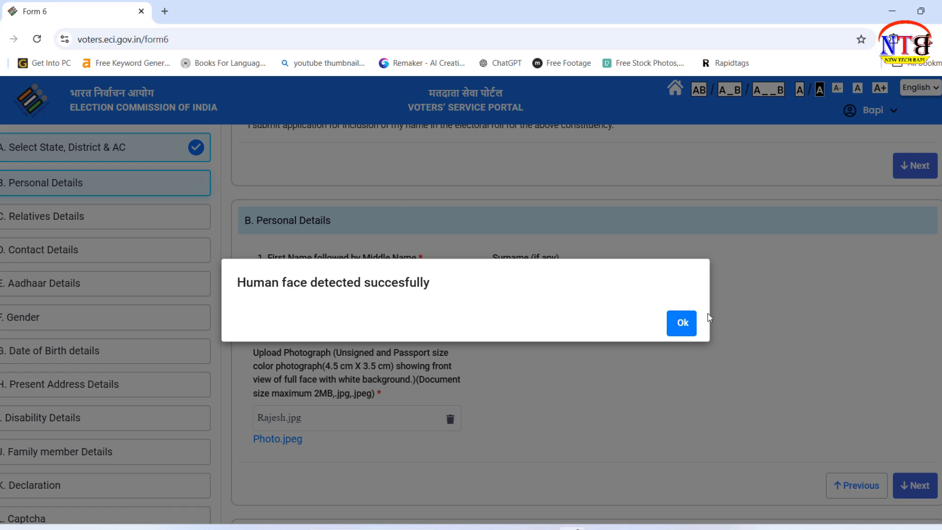
scroll(765, 335, "down", 4)
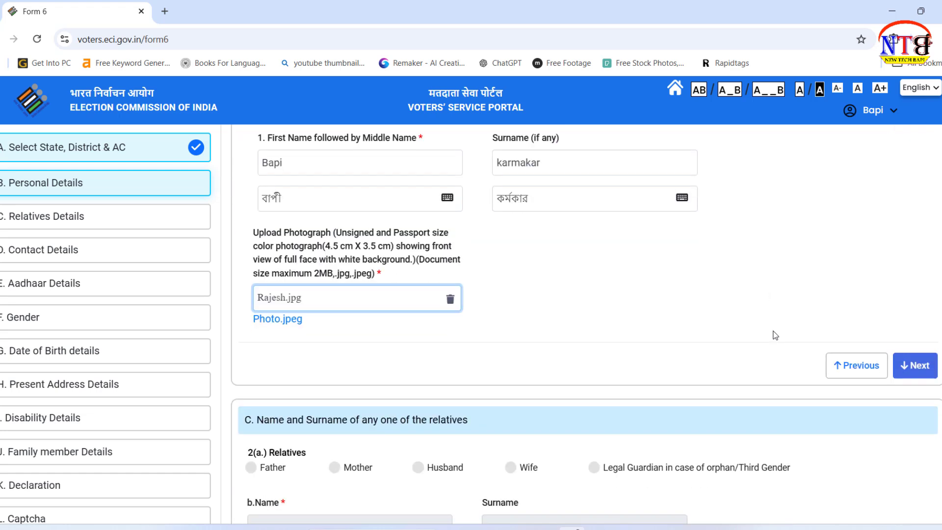
Step: Choose Father as the relative and enter his name and surname in English and Bengali
left_click(918, 355)
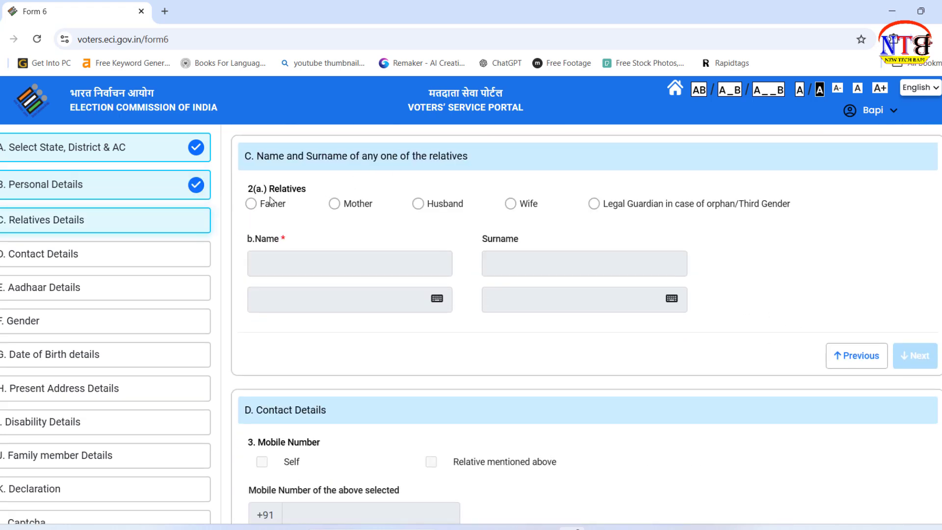
left_click(250, 204)
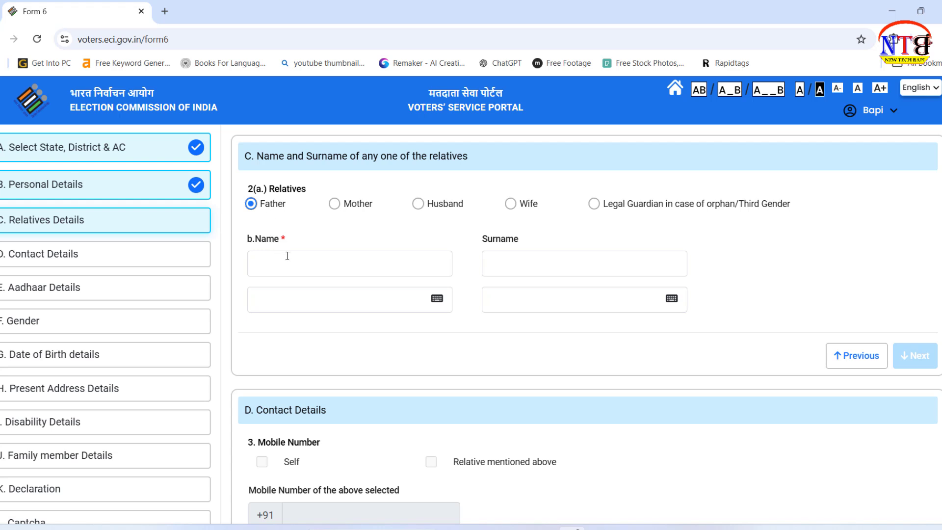
left_click(338, 266)
type("htht")
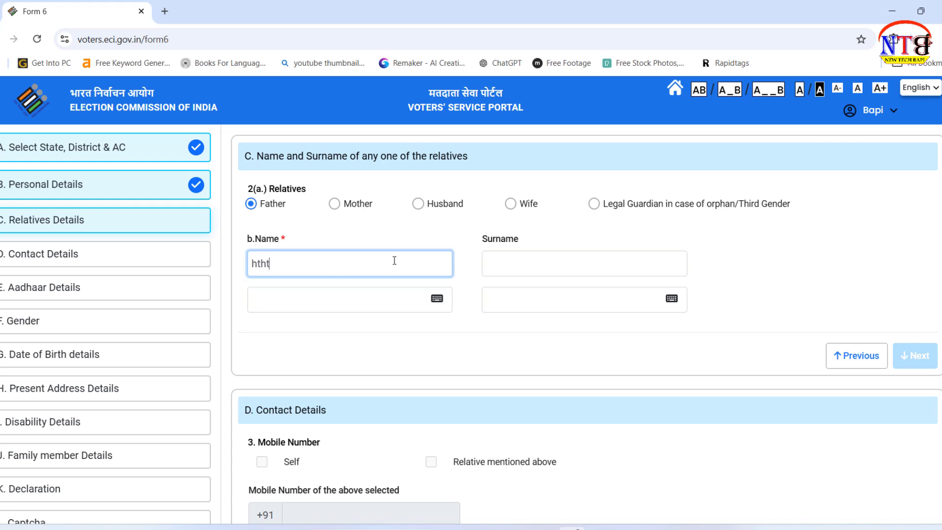
left_click(534, 263)
type("gftr")
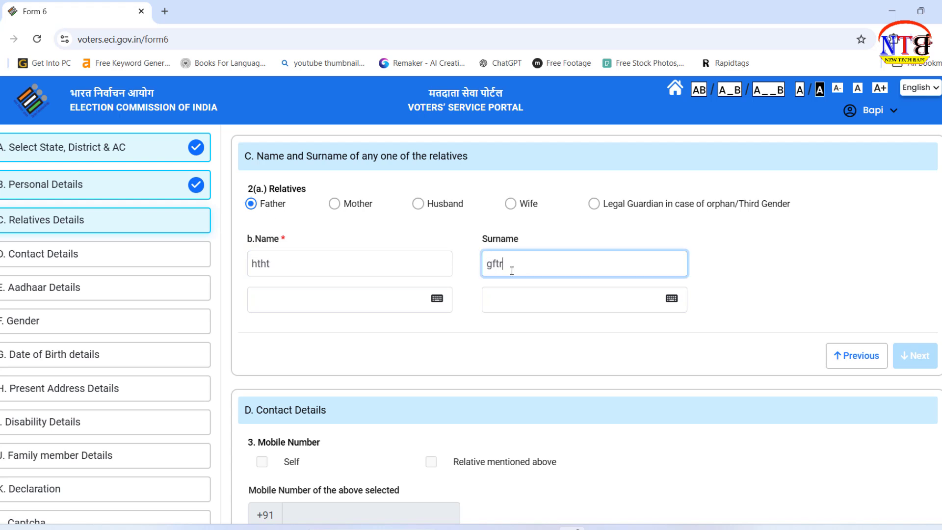
left_click(354, 305)
key("Tab")
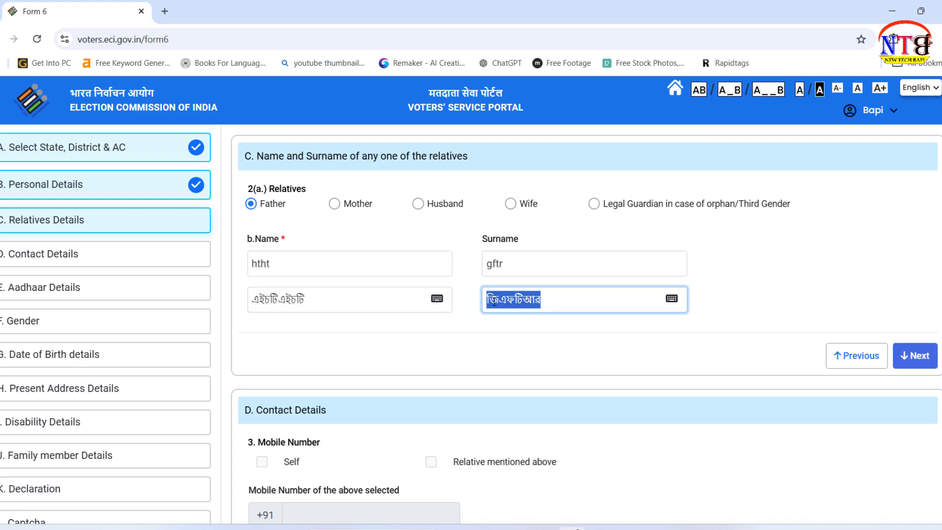
left_click(568, 302)
left_click(594, 342)
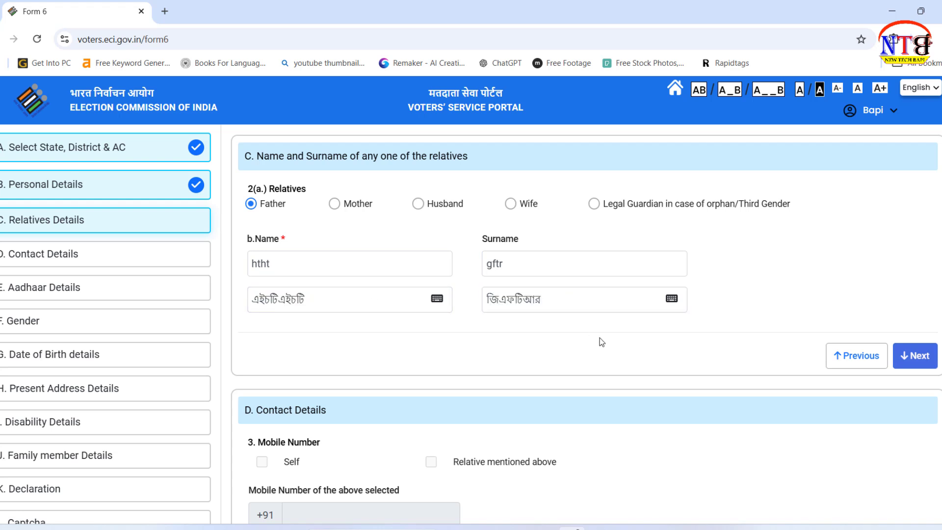
Step: Mark the mobile number as belonging to the relative mentioned above, then continue to Aadhaar Details
left_click(919, 360)
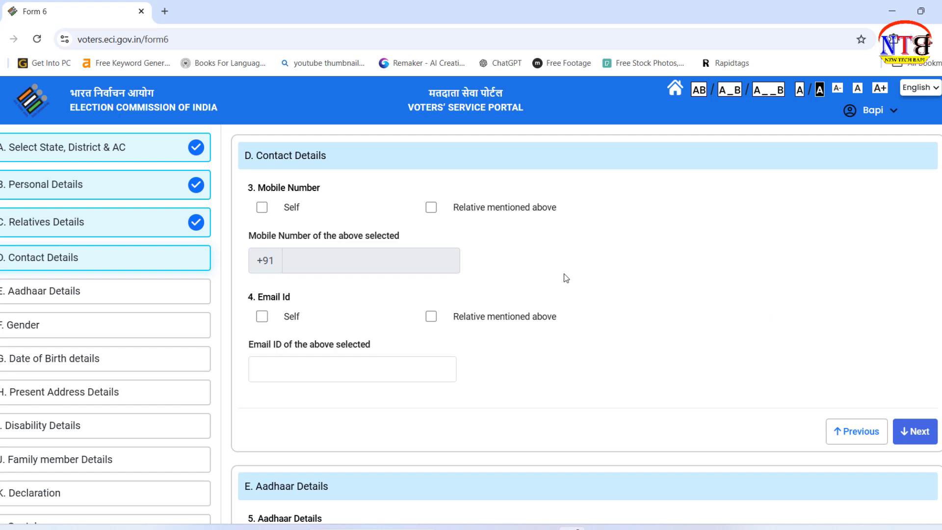
key("Tab")
left_click(261, 208)
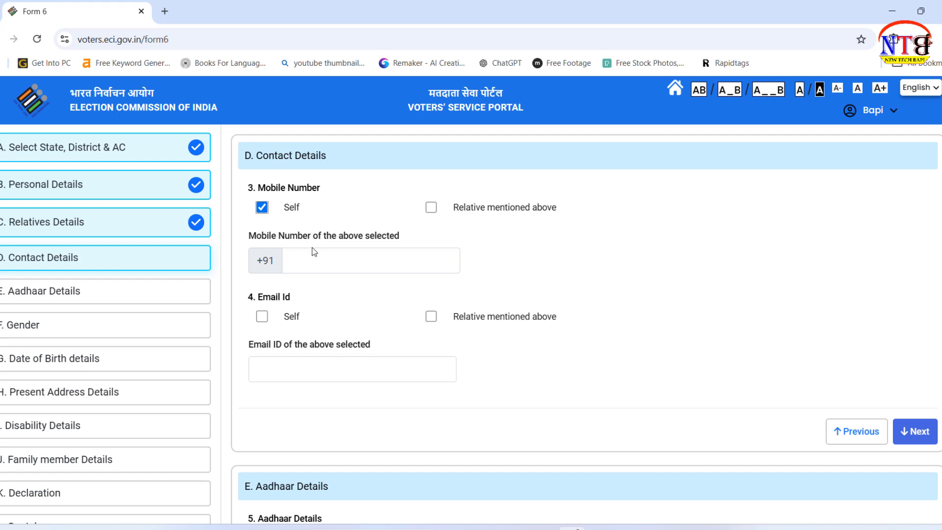
left_click(262, 208)
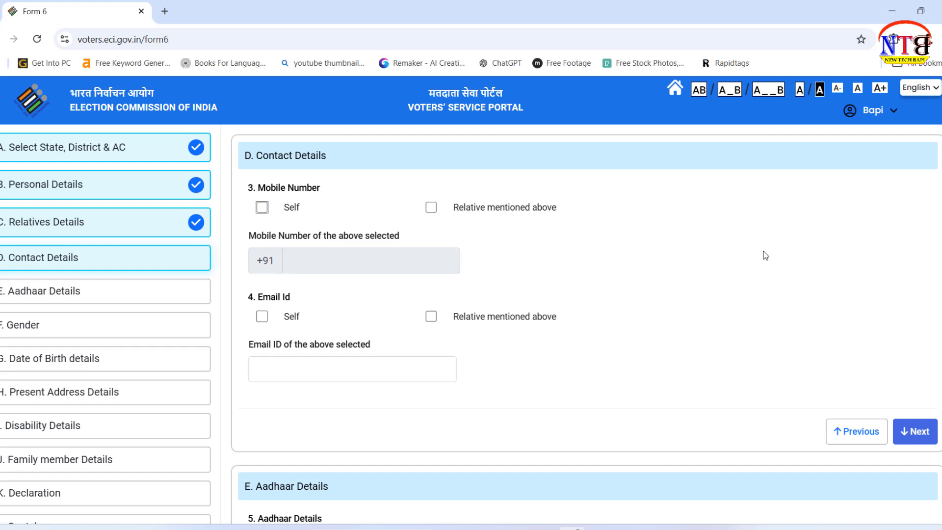
left_click(432, 209)
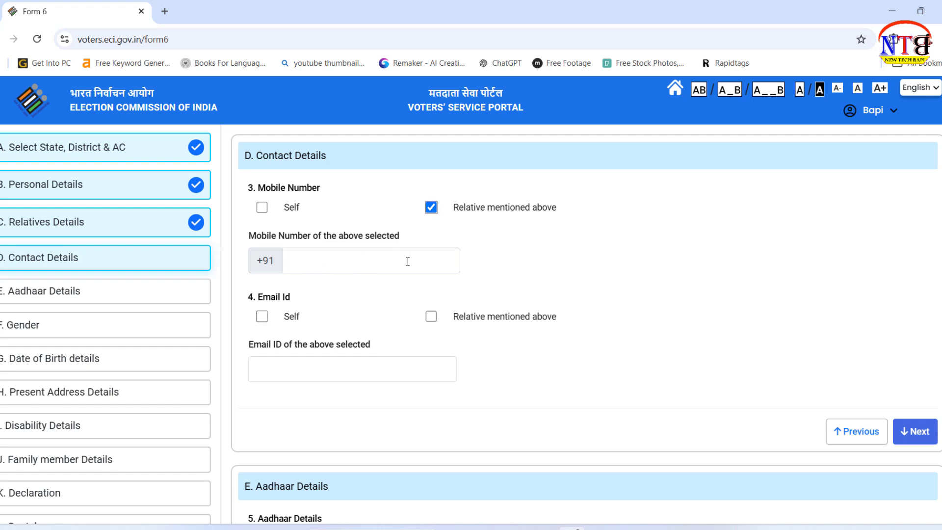
scroll(702, 235, "down", 1)
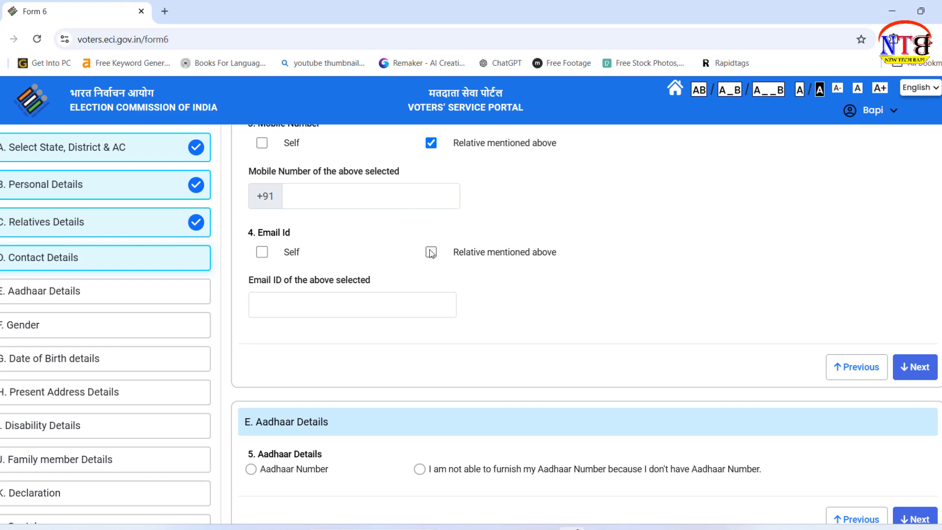
scroll(621, 296, "down", 4)
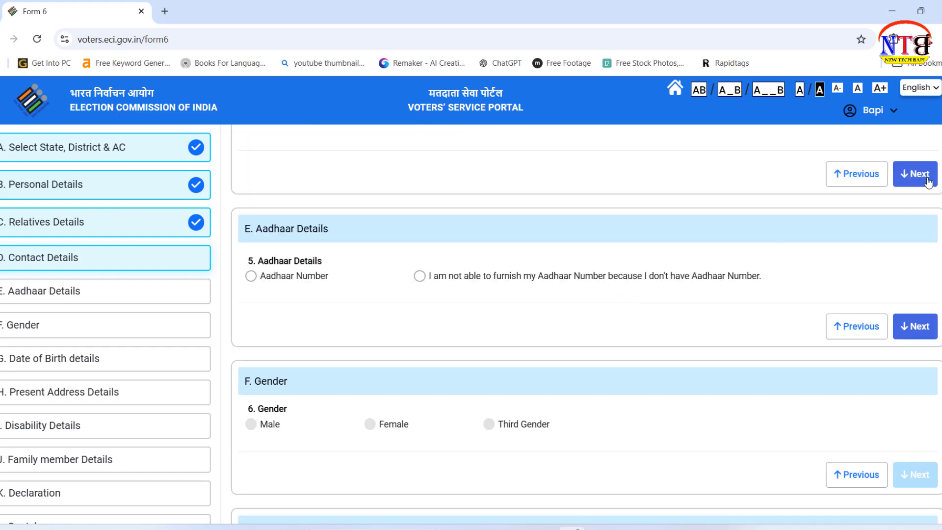
left_click(925, 182)
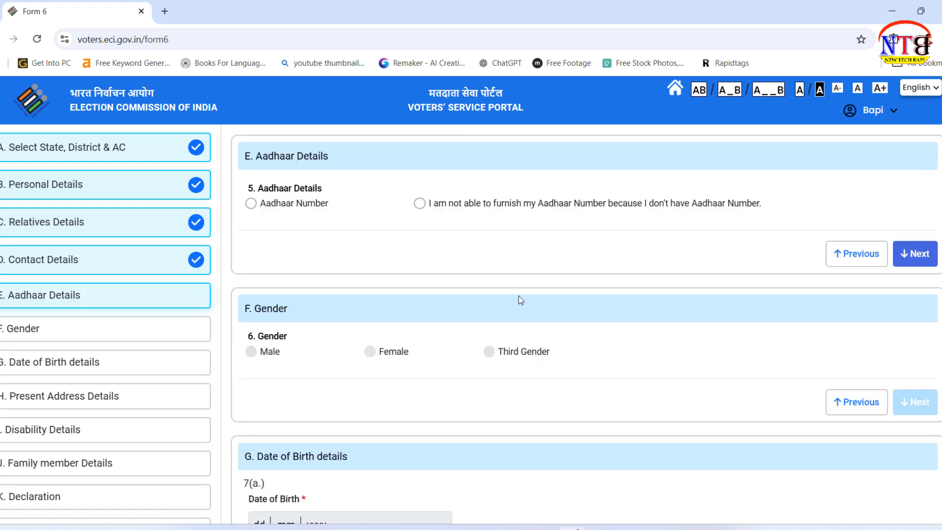
Step: Choose to provide an Aadhaar number, set gender to Male, and continue to Date of Birth
left_click(250, 203)
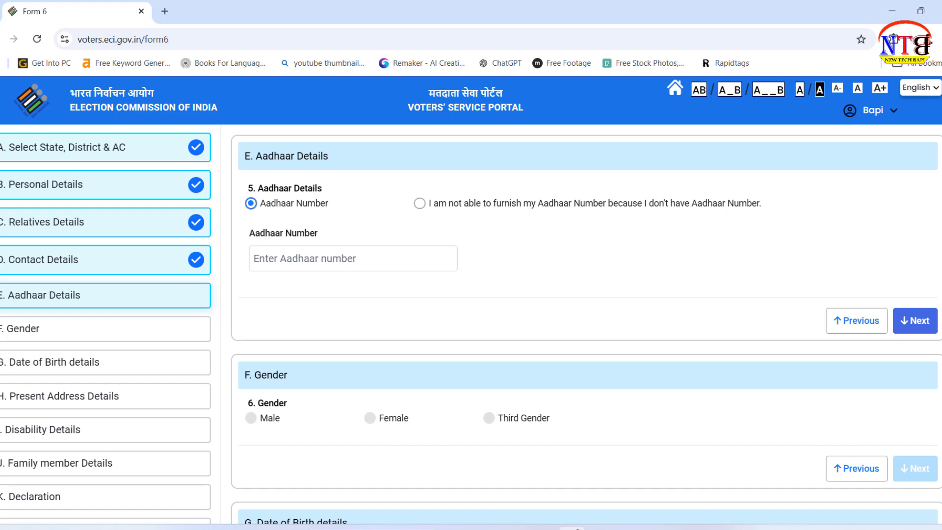
left_click(923, 324)
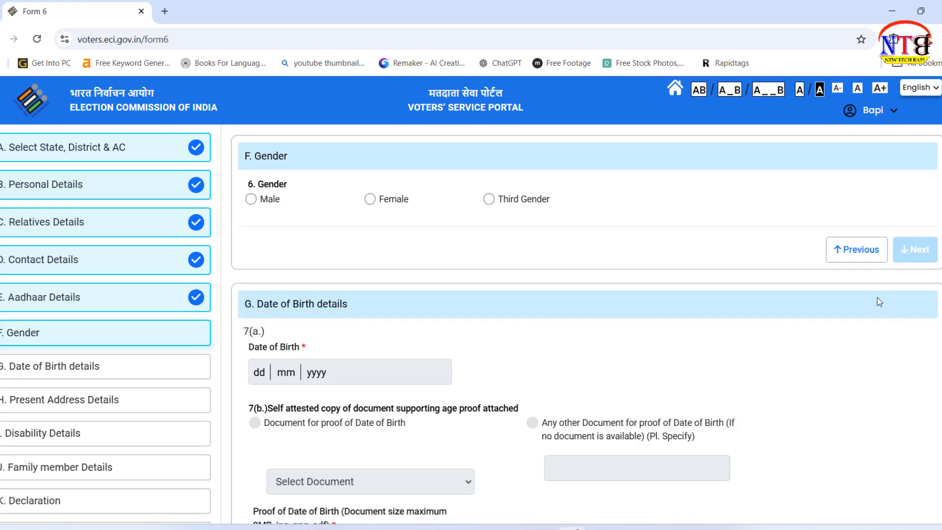
left_click(252, 199)
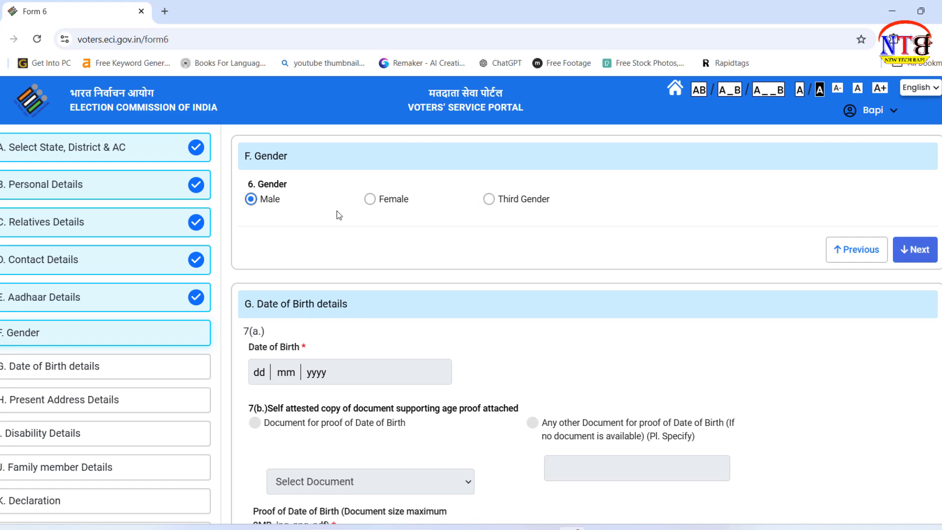
left_click(919, 250)
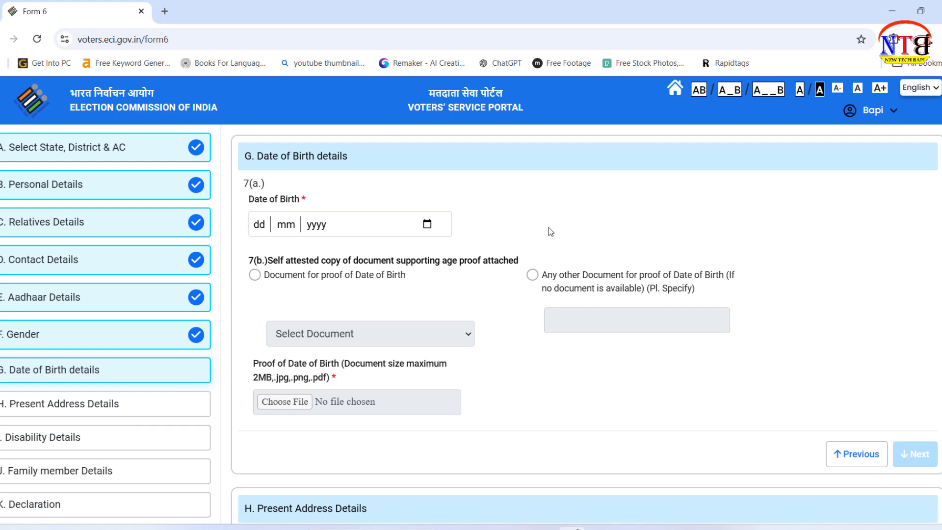
Step: Pick 28 August 2006 as the applicant's date of birth from the calendar
left_click(427, 225)
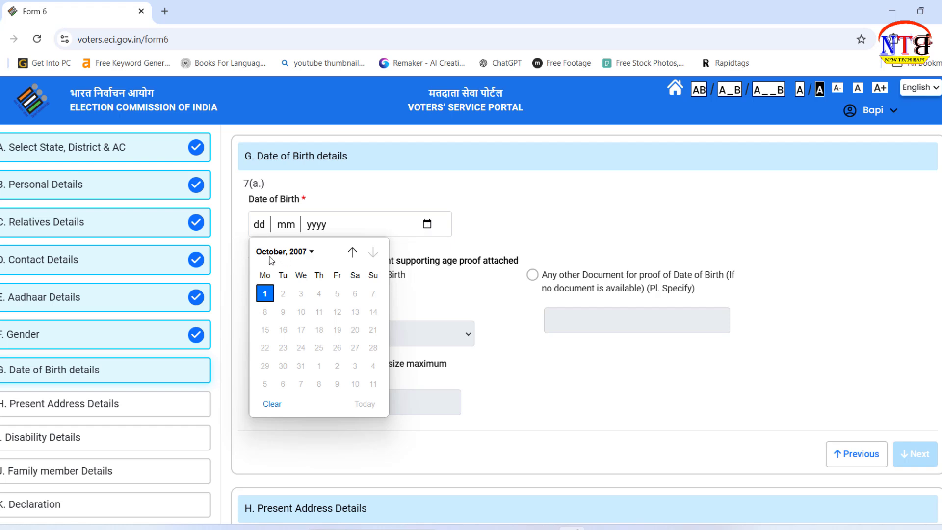
left_click(310, 254)
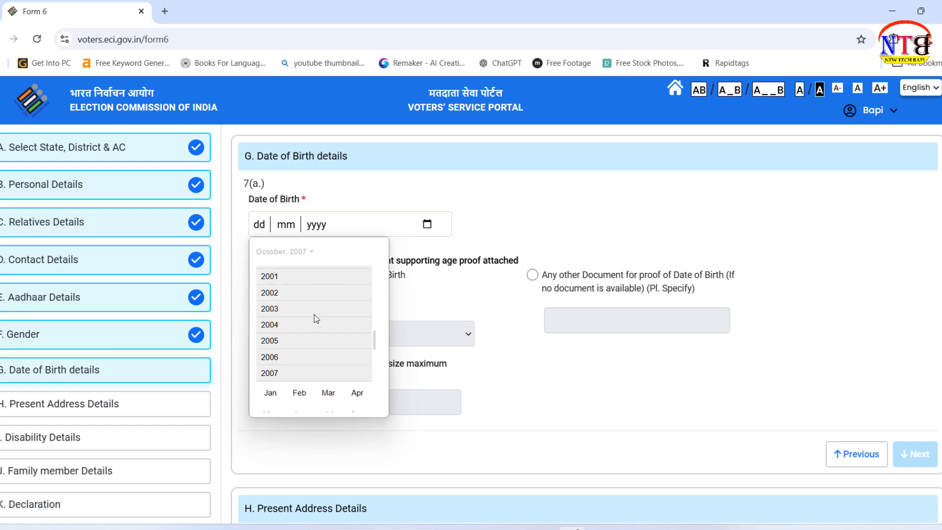
scroll(314, 318, "down", 1)
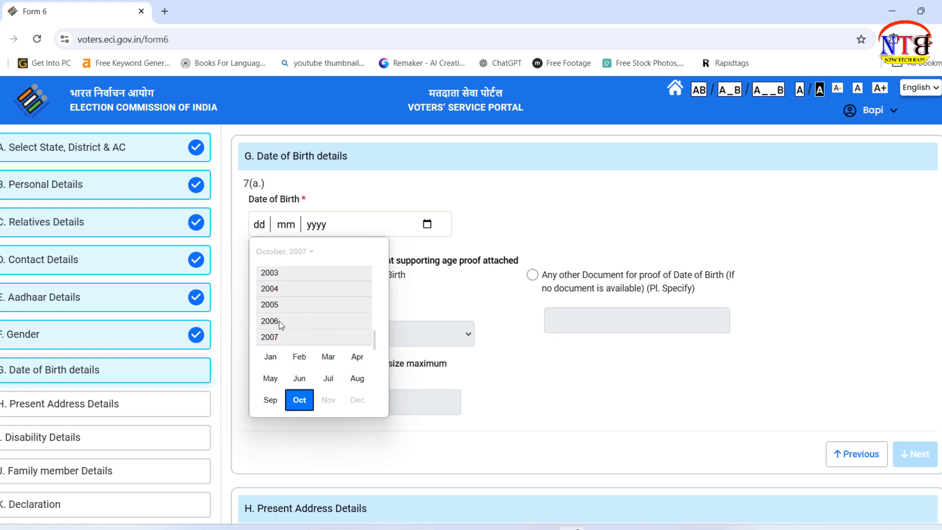
left_click(282, 321)
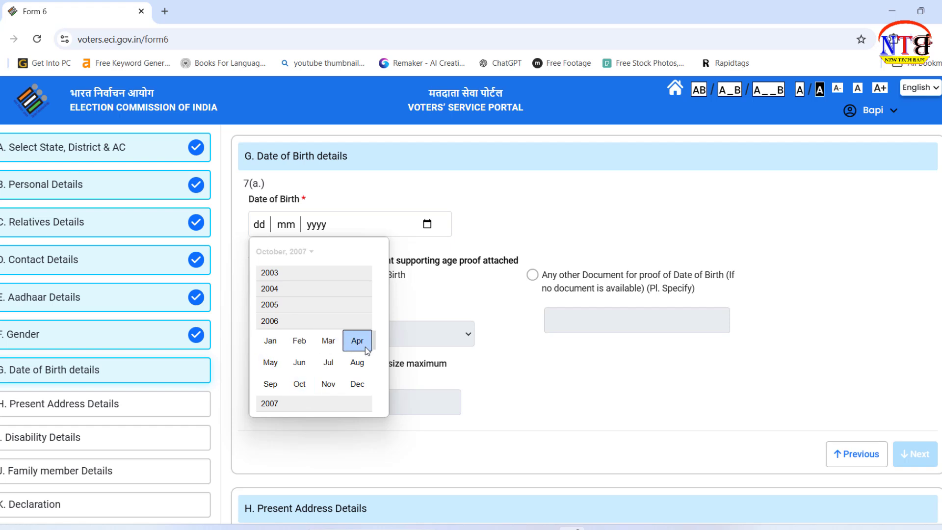
left_click(357, 363)
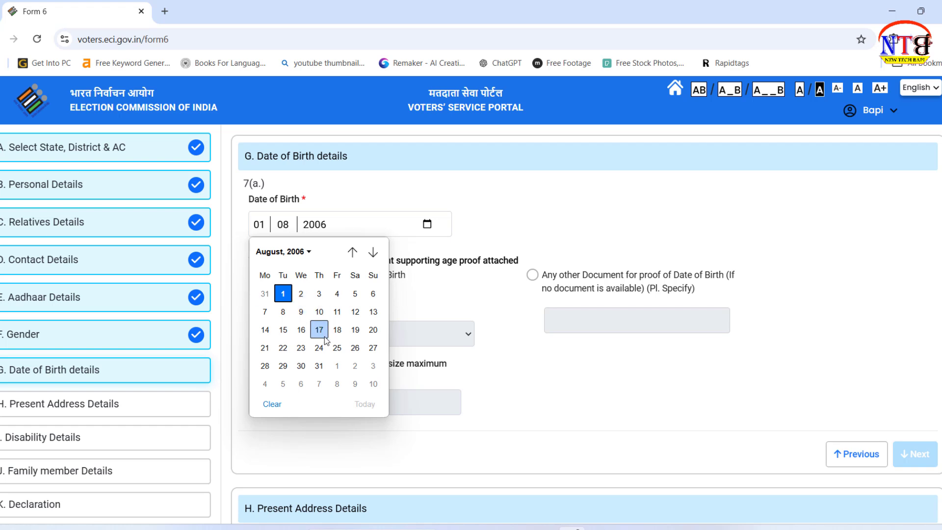
left_click(265, 366)
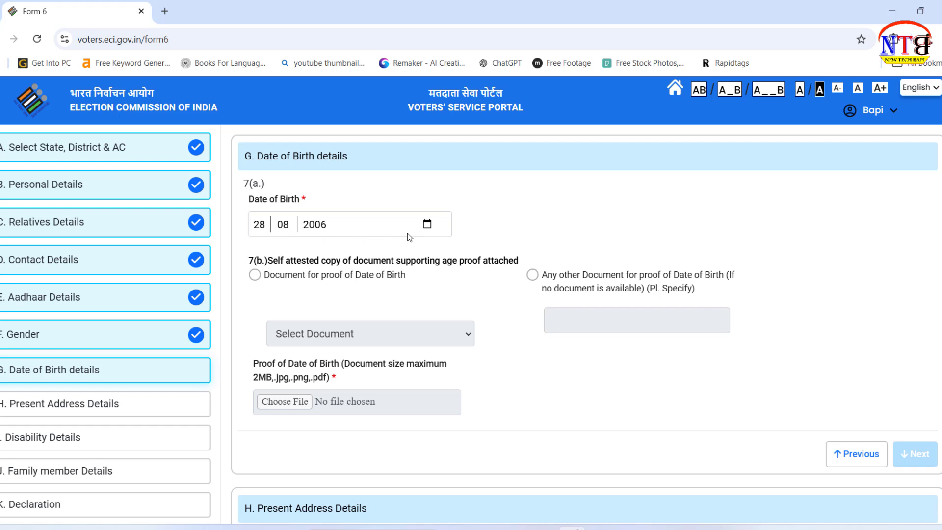
scroll(496, 292, "down", 2)
scroll(496, 292, "up", 2)
Step: Choose document-based birth proof, select Aadhaar Card, and bring up the file picker to attach it
left_click(251, 275)
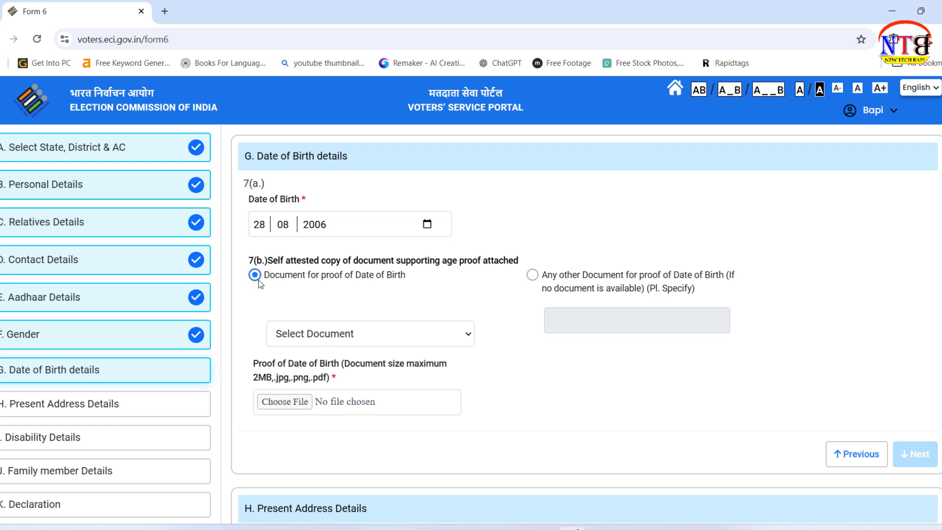
left_click(457, 335)
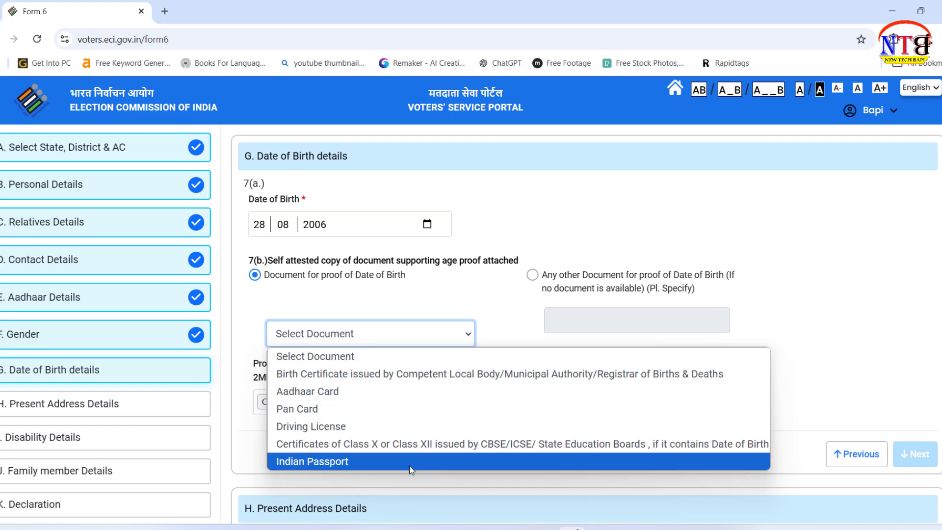
left_click(391, 398)
scroll(585, 373, "down", 1)
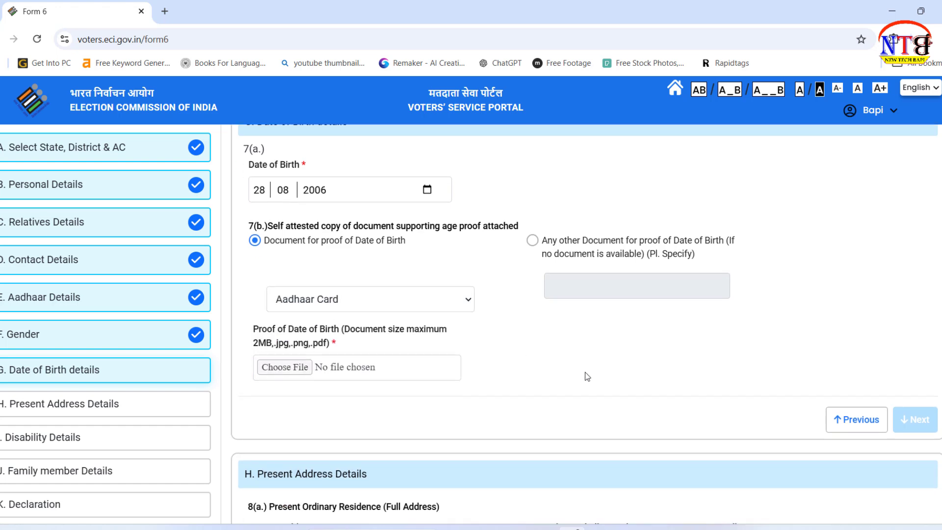
scroll(584, 371, "down", 2)
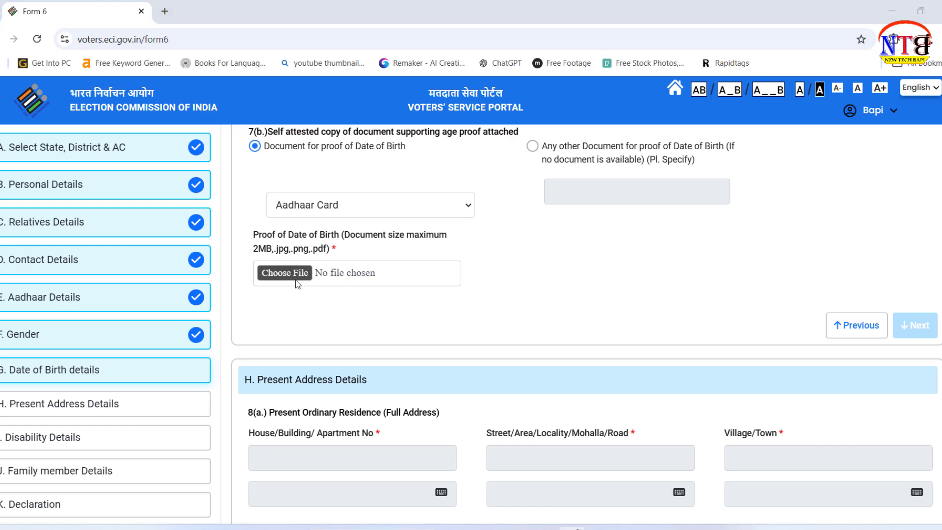
left_click(295, 278)
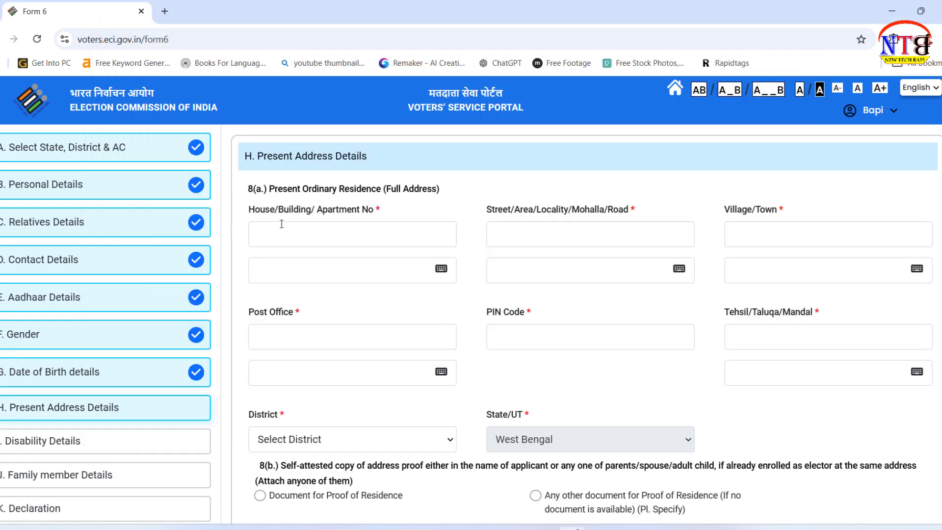
Step: Enter house number 10, street 'bdfgfdgr' and village/town 'mjjuku' in the present address
left_click(342, 244)
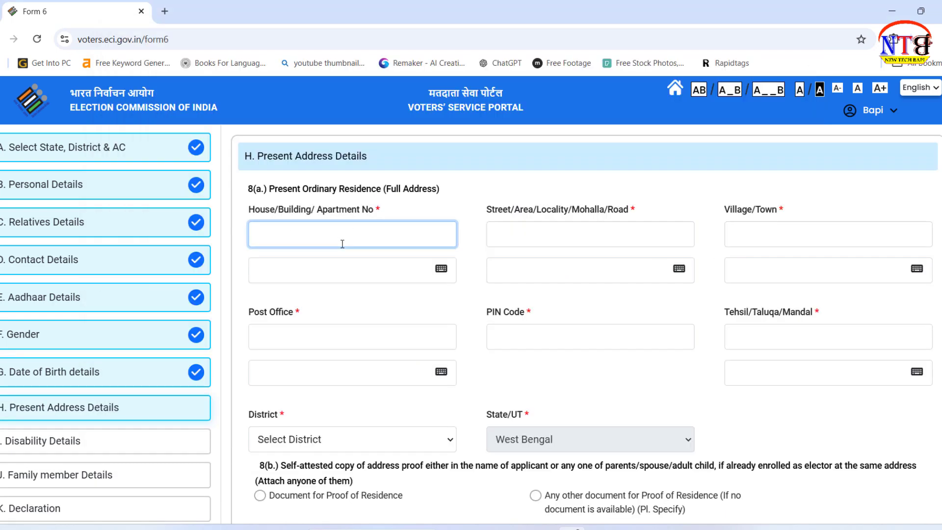
type("10")
left_click(546, 230)
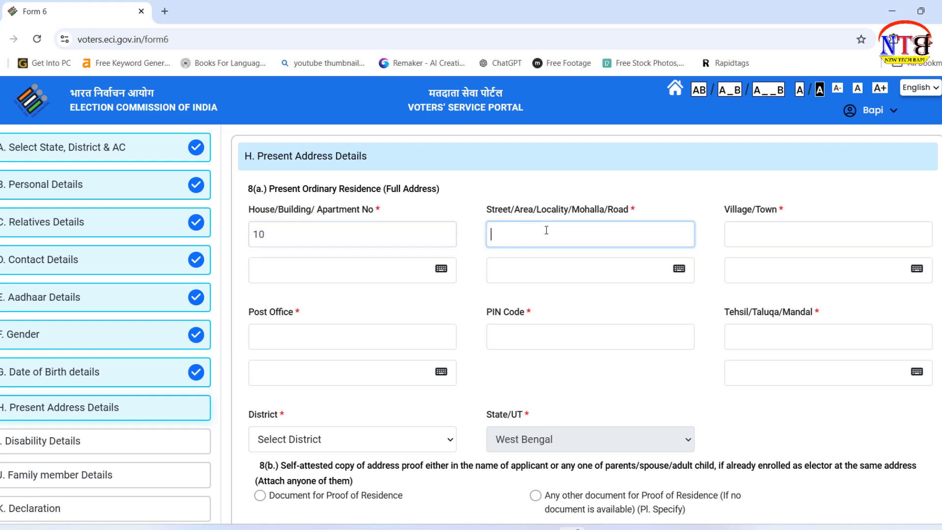
type("bdfgfdgr")
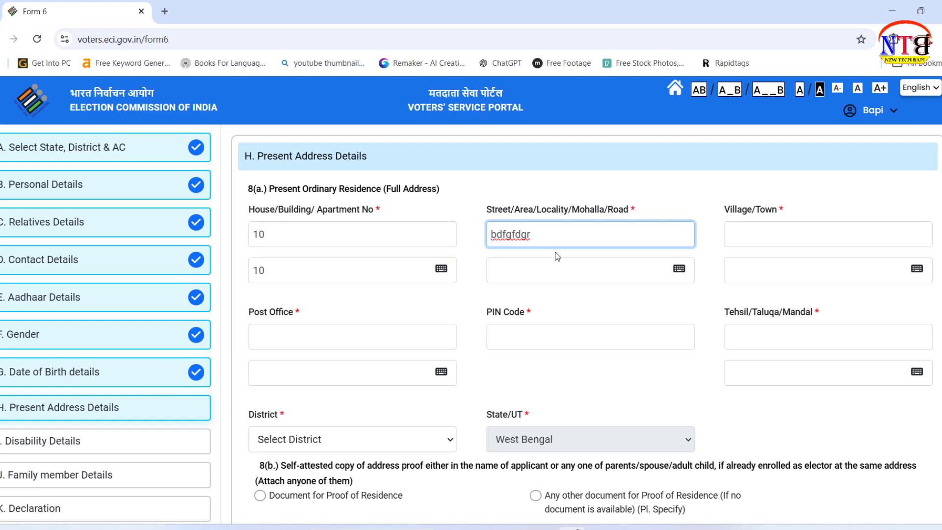
left_click(802, 227)
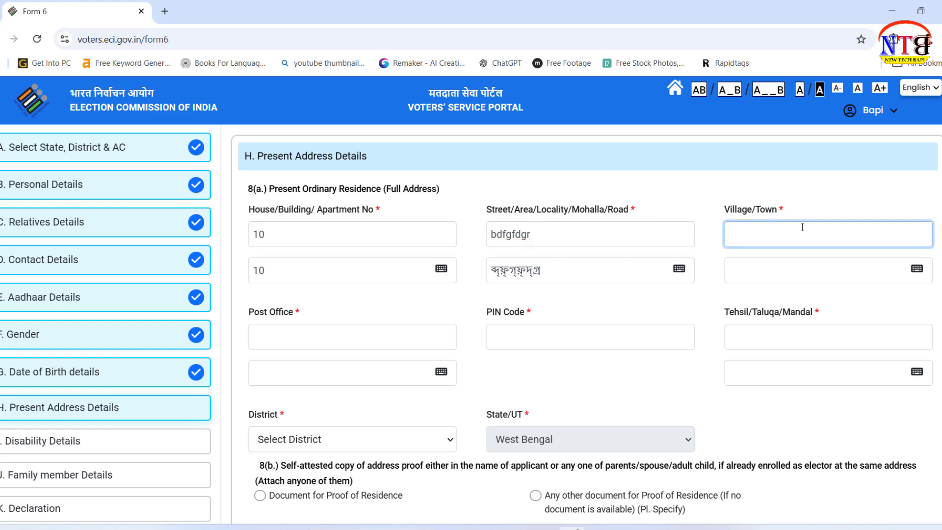
type("mjjuku")
Step: Enter post office 'hjytj' and PIN Code 125353, then move to the tehsil field
left_click(333, 330)
type("hjytj")
left_click(551, 328)
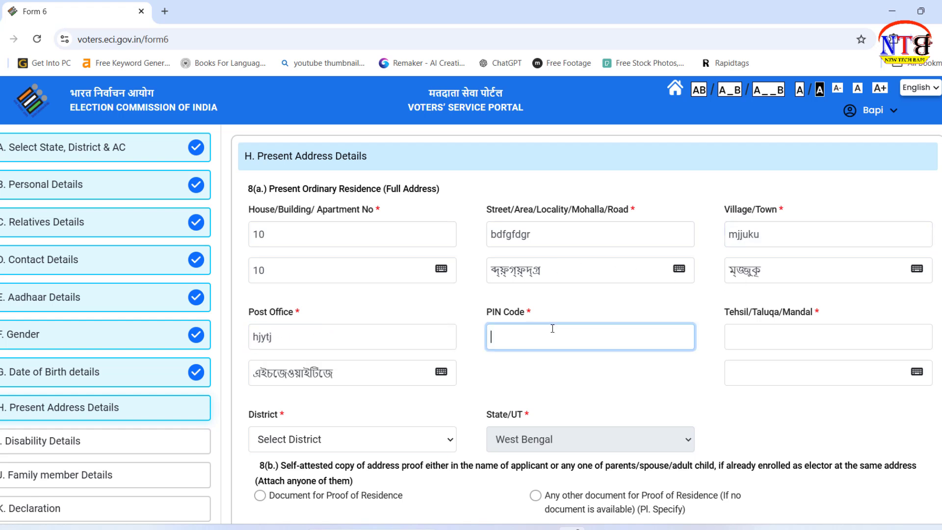
type("125353")
left_click(784, 327)
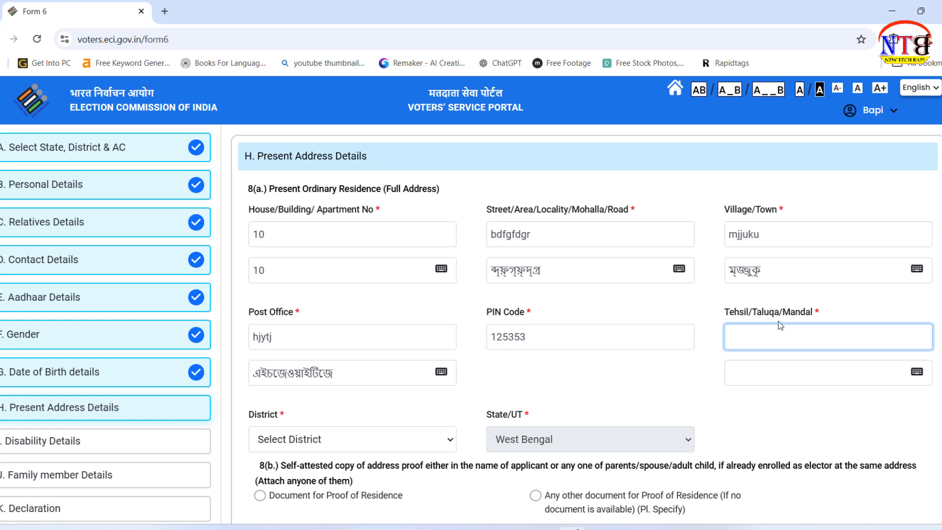
Step: Enter tehsil 'hnyjyj' and open the residence proof document list, closing it without a choice
type("hnyjyj")
scroll(777, 320, "down", 2)
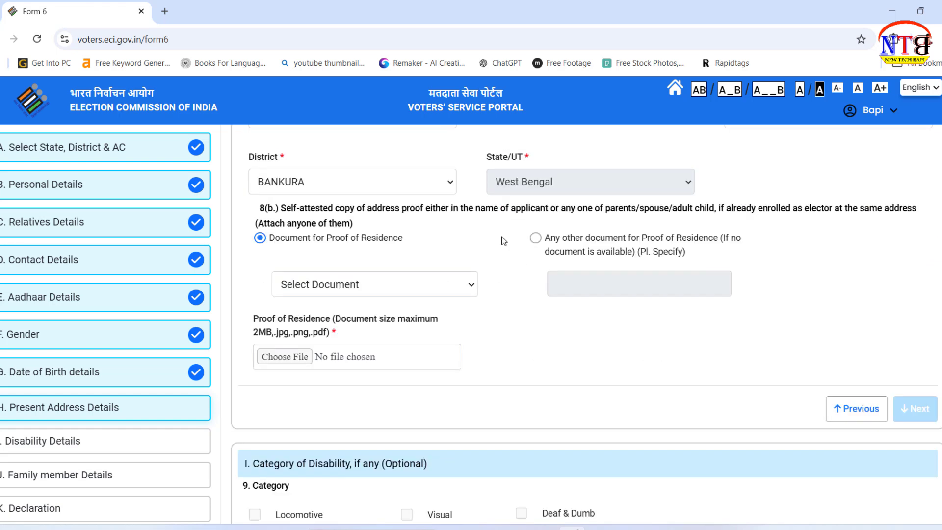
scroll(501, 236, "up", 1)
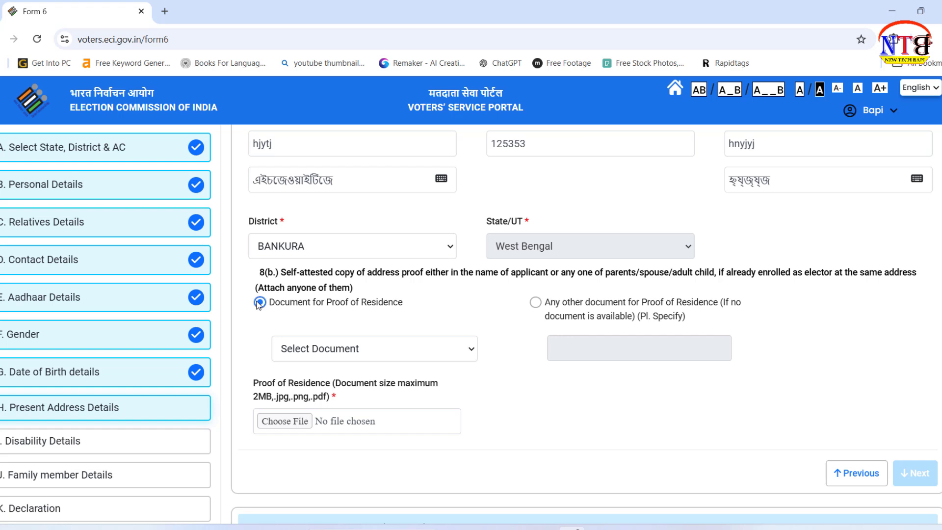
left_click(421, 350)
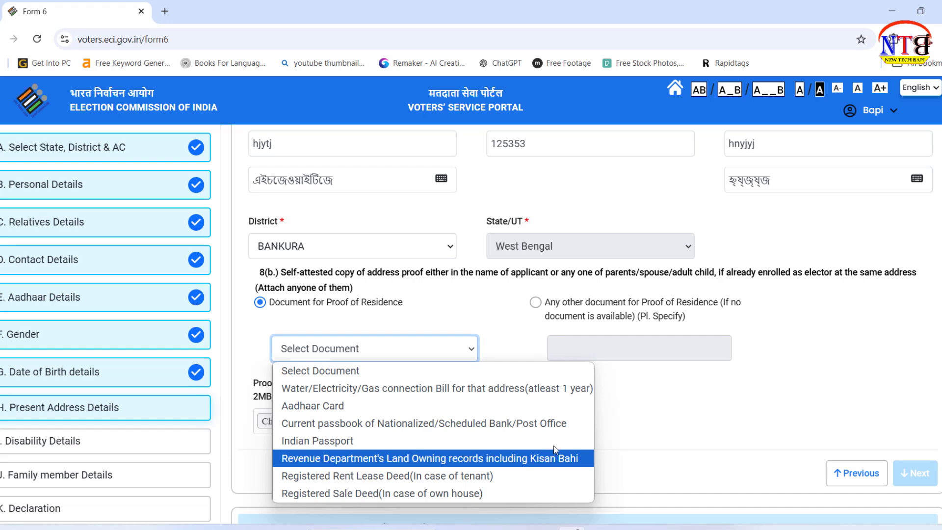
left_click(696, 414)
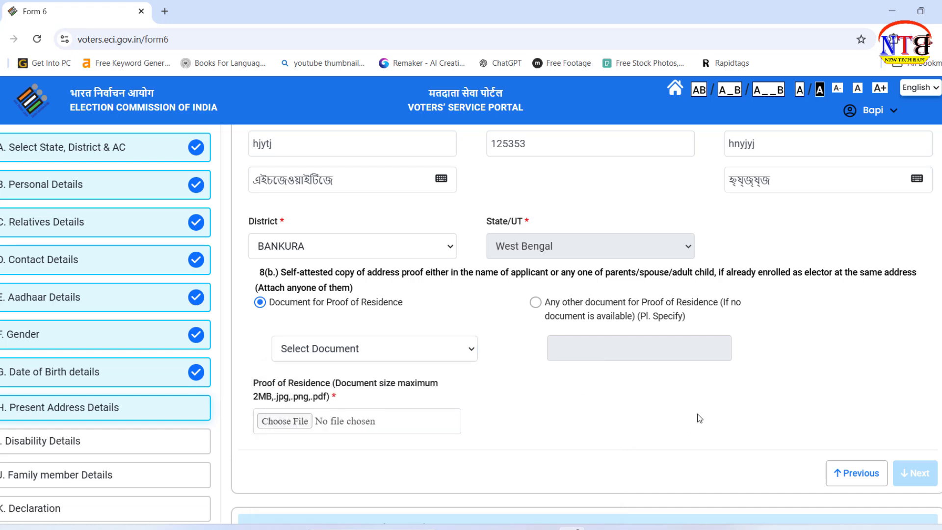
scroll(699, 418, "down", 3)
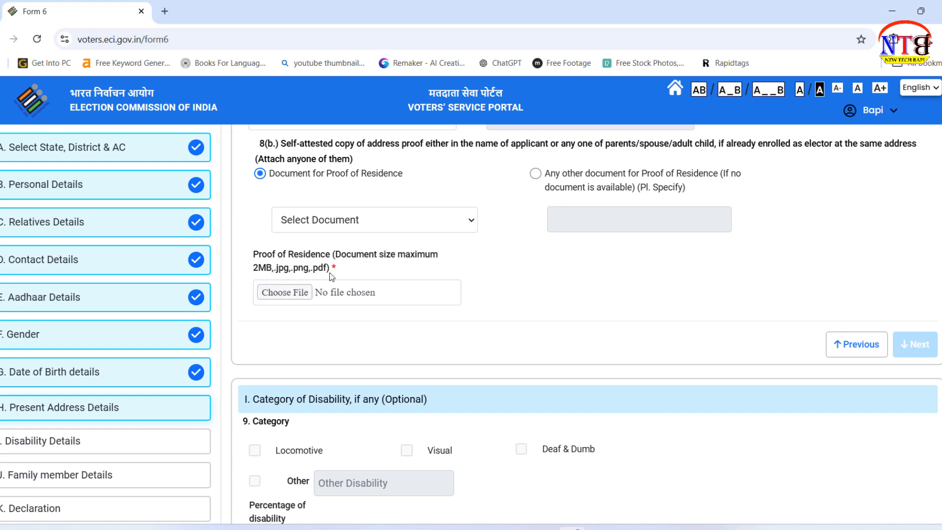
Step: Bring up the file picker for the residence proof and complete the disability section
left_click(275, 294)
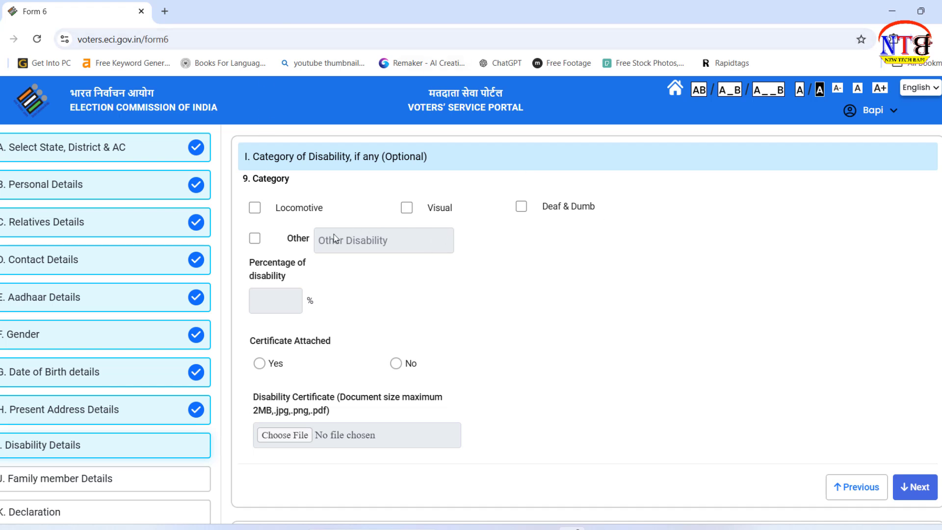
scroll(552, 337, "down", 3)
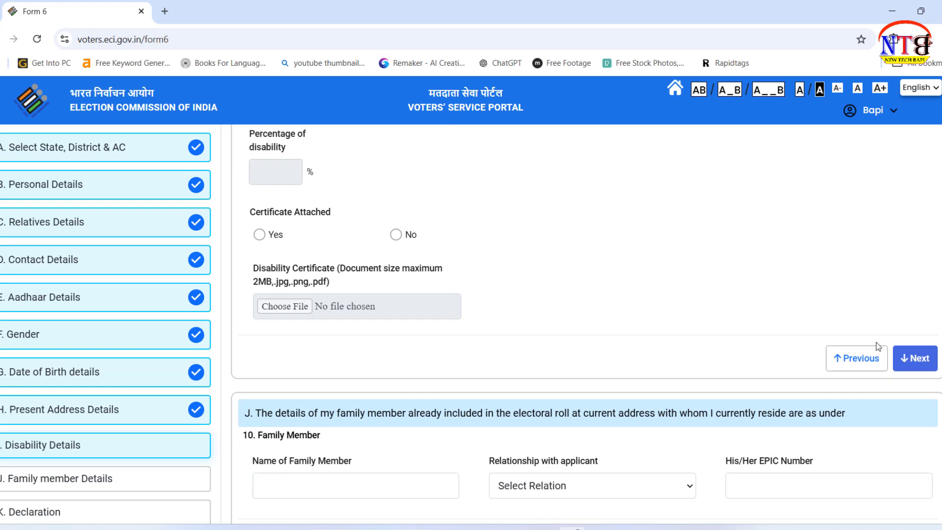
left_click(915, 363)
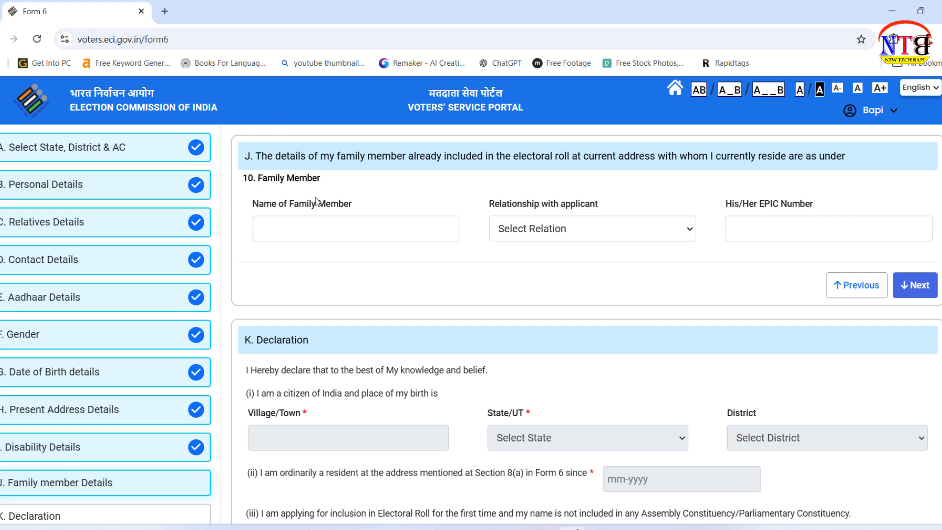
Step: Choose Father as the family member's relationship, then go to the EPIC Number field
left_click(610, 228)
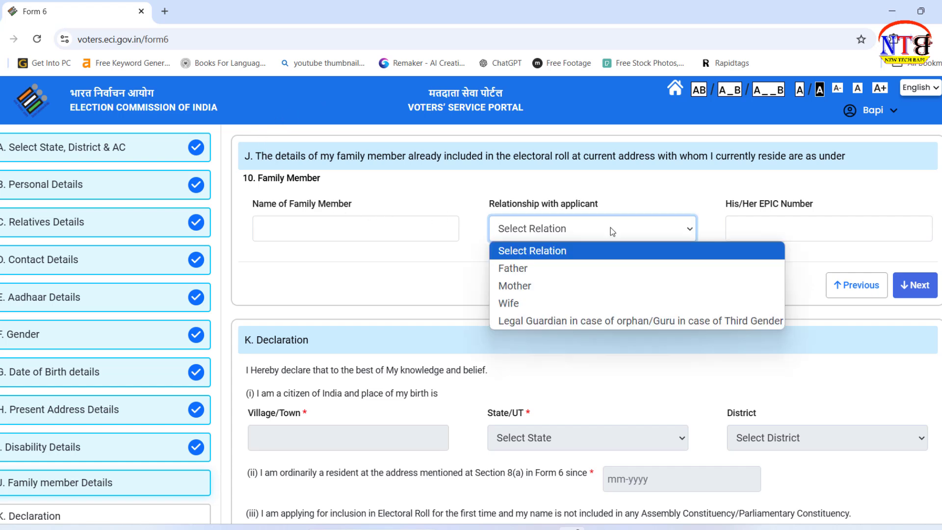
left_click(606, 276)
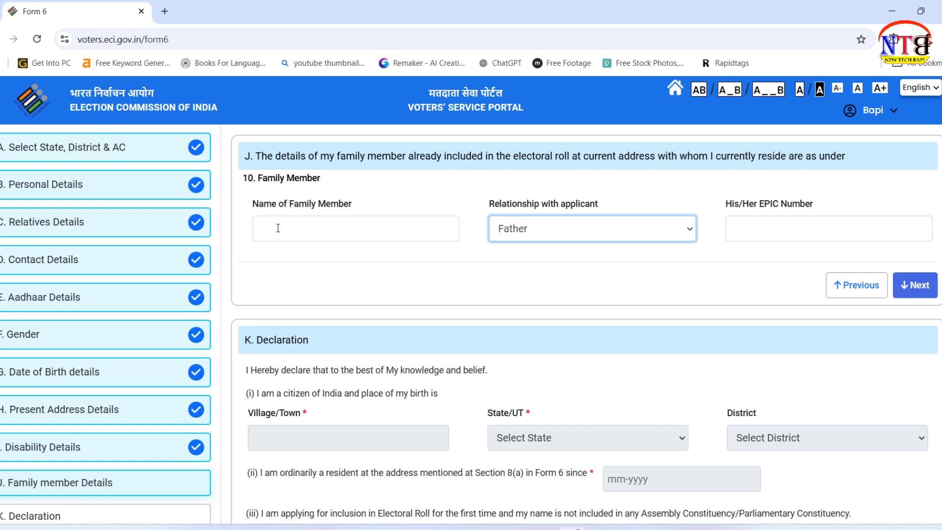
left_click(792, 227)
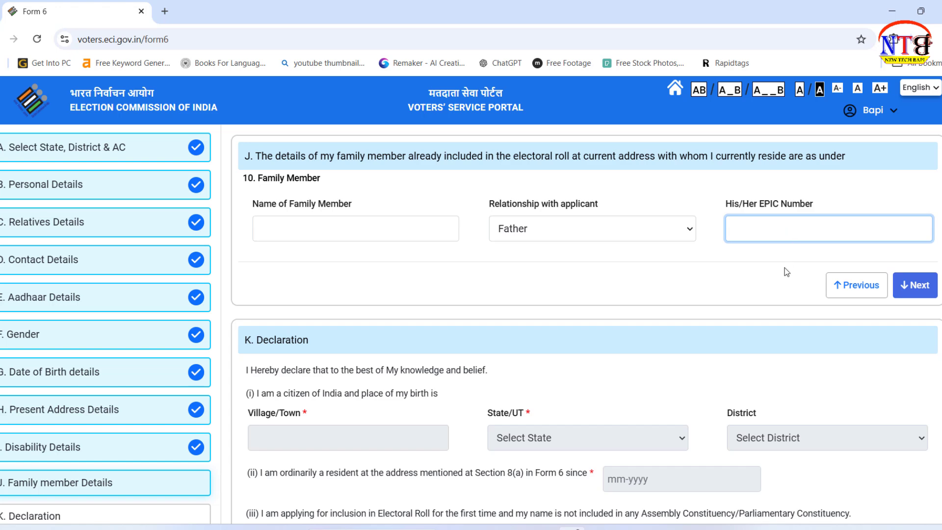
Step: Advance to the Declaration section, leaving the birthplace state and resident-since fields unchanged
left_click(926, 289)
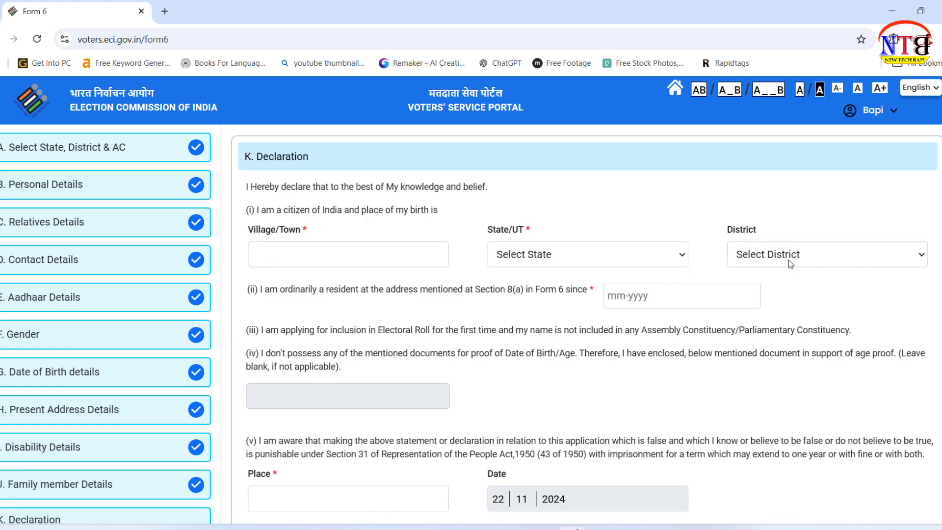
left_click(621, 255)
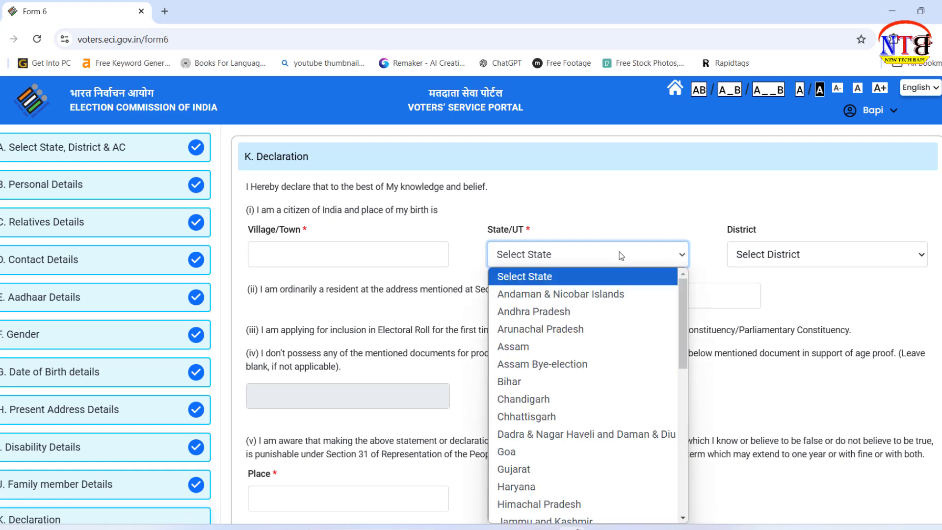
left_click(709, 173)
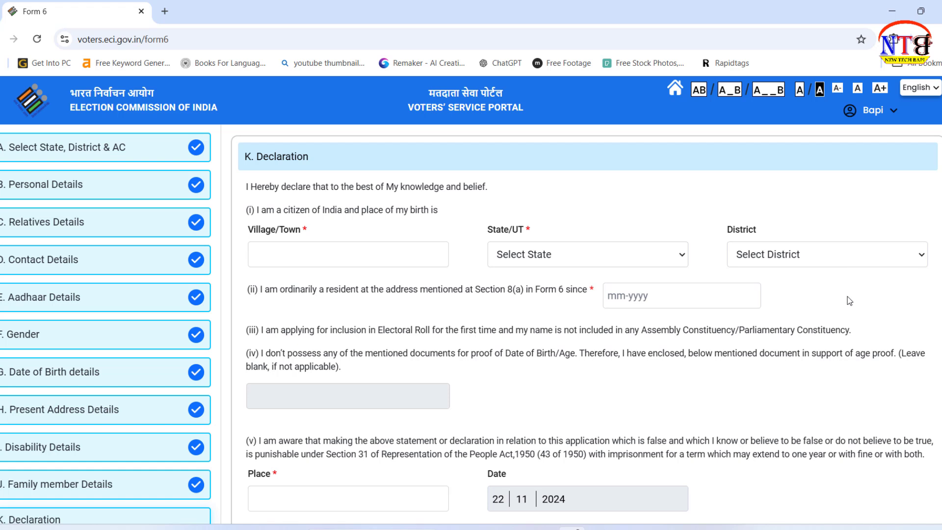
scroll(863, 224, "down", 2)
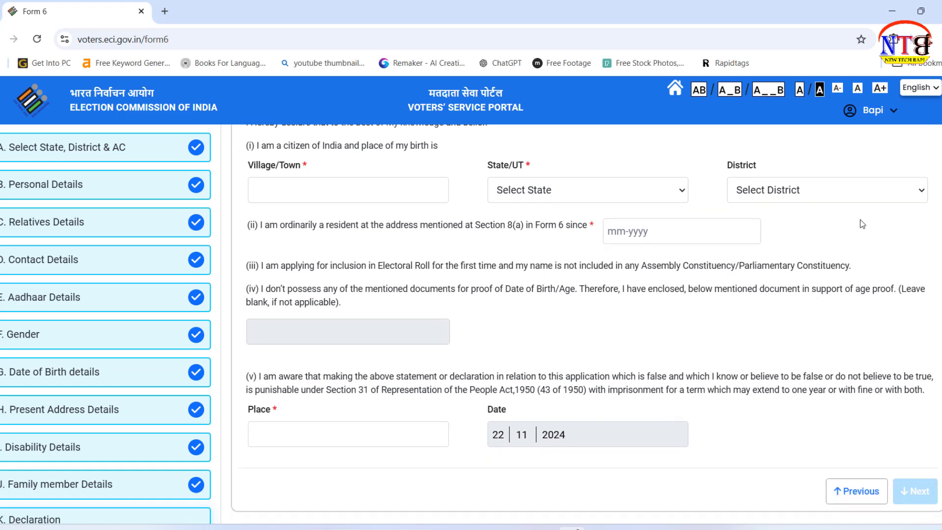
left_click(642, 233)
left_click(887, 237)
scroll(664, 233, "down", 2)
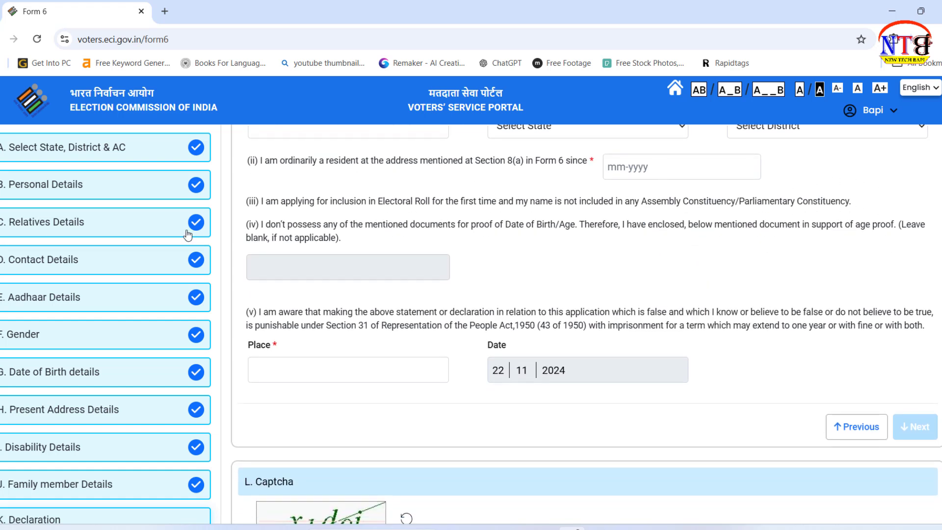
scroll(300, 299, "down", 2)
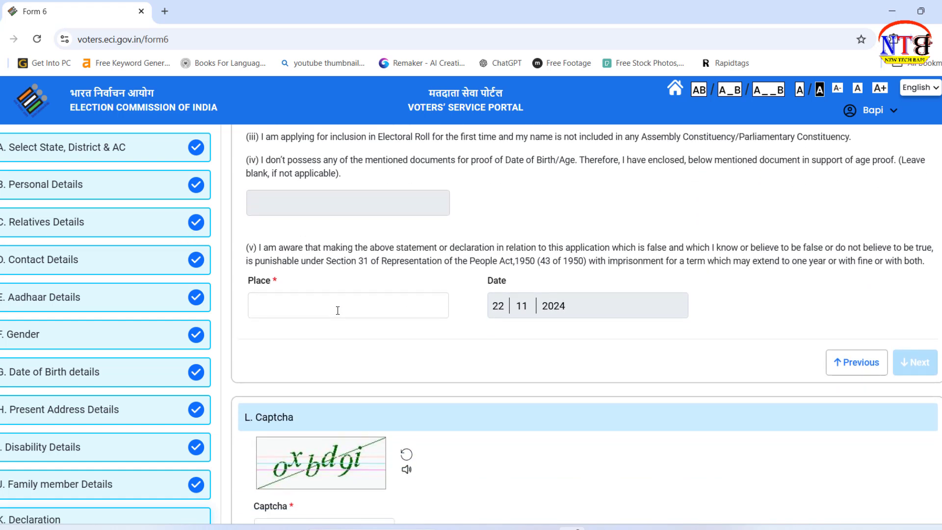
Step: Enter 'tytyjytj' as the place of declaration and go to the Captcha field
left_click(311, 301)
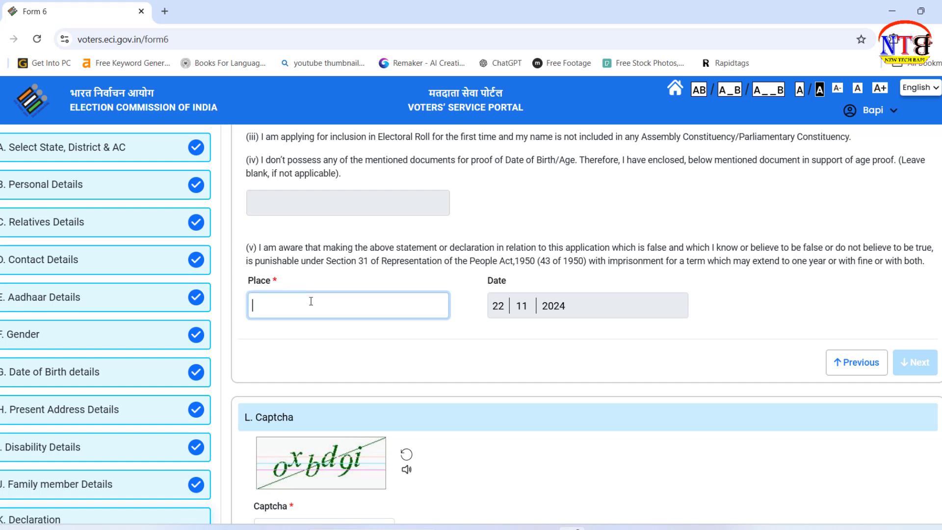
type("tytyjytj")
scroll(790, 318, "down", 3)
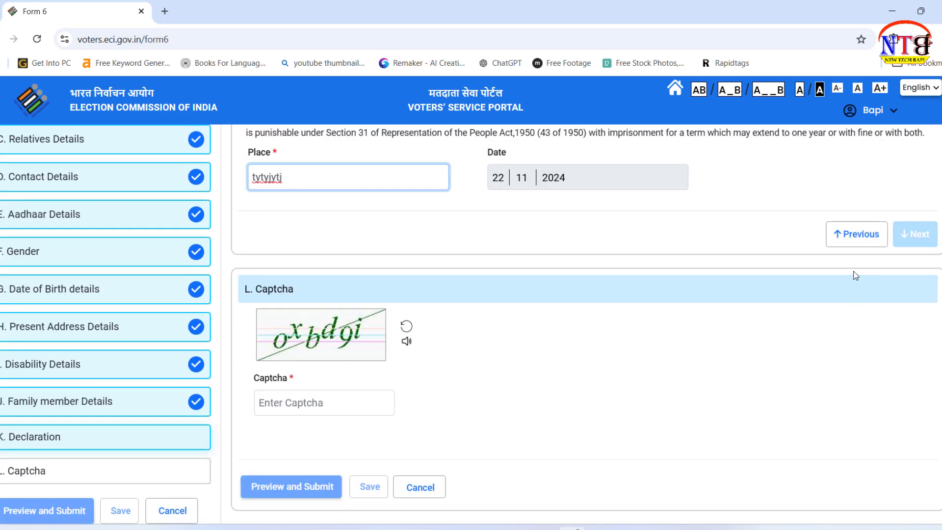
left_click(622, 346)
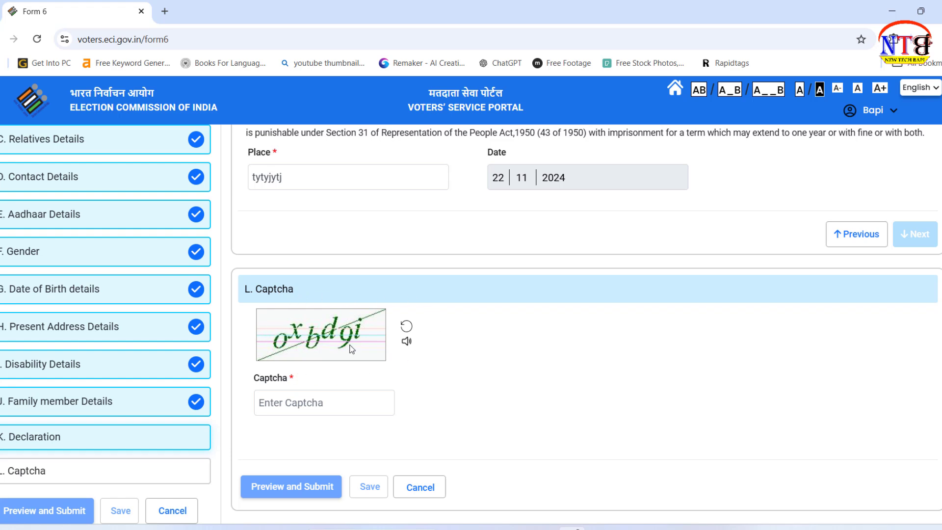
left_click(315, 404)
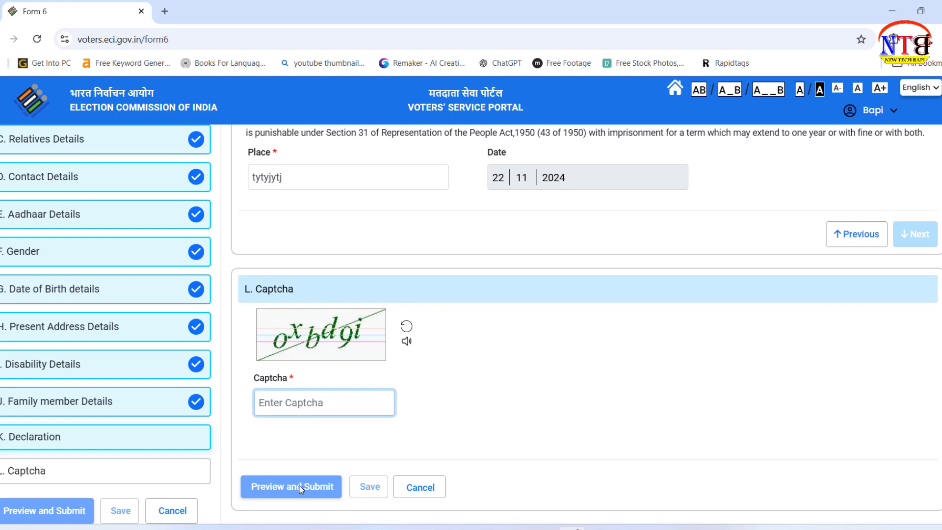
Step: Leave the Captcha field and go back from Form 6 to the portal Home Page
left_click(581, 402)
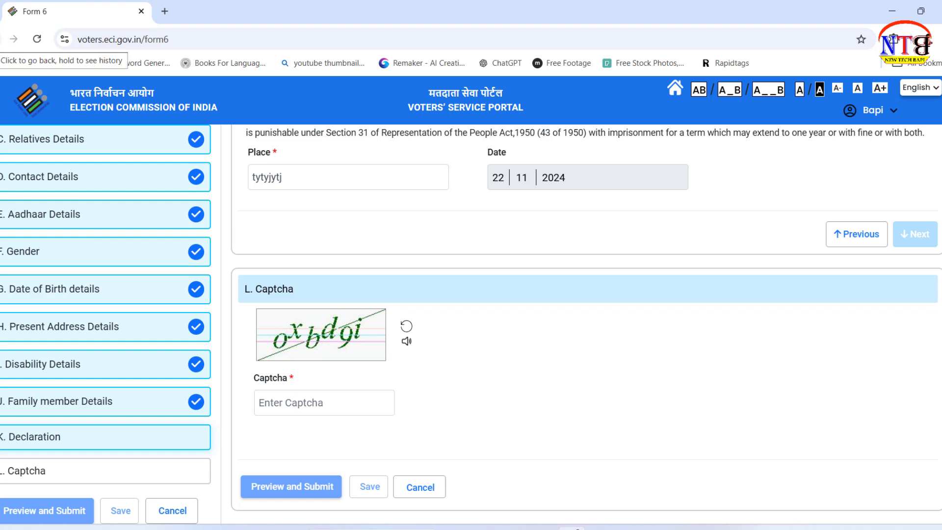
left_click(3, 39)
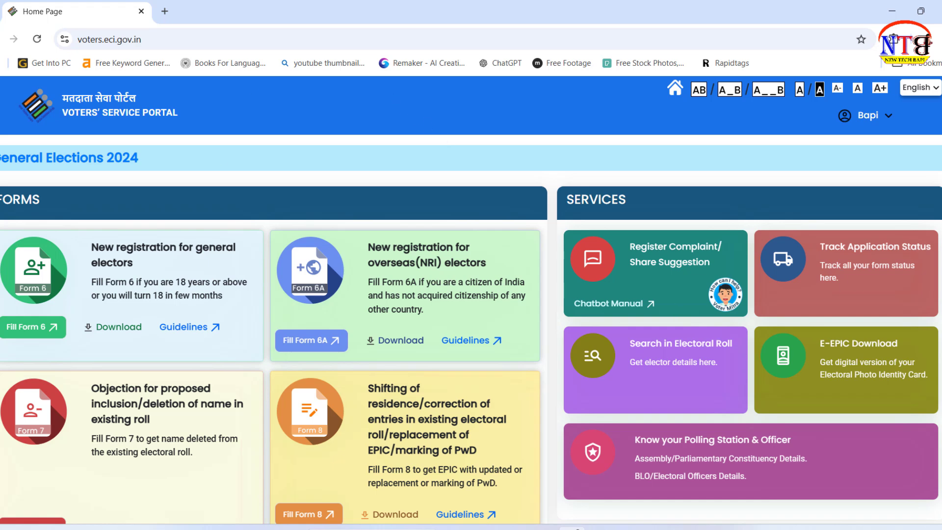
Step: Track the application by pasting its reference number, choosing West Bengal, and submitting
left_click(867, 284)
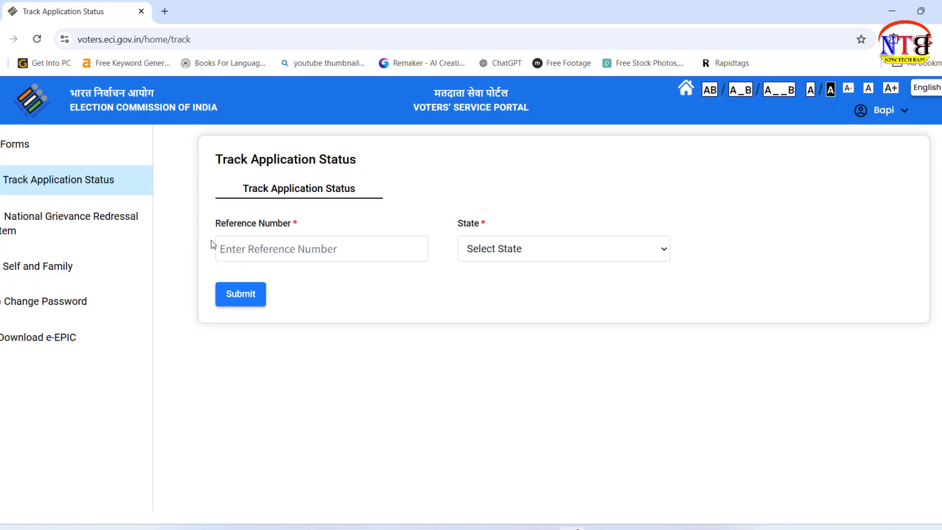
left_click(313, 249)
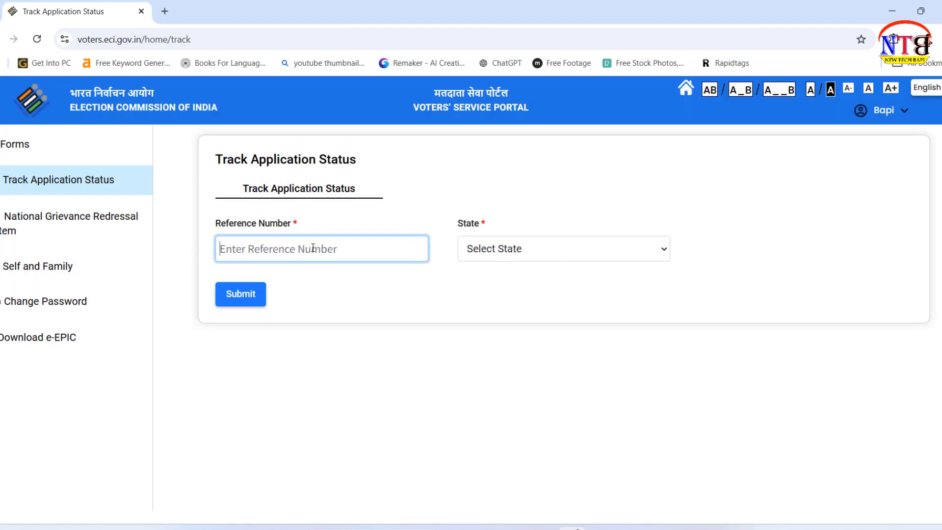
key("ctrl+v")
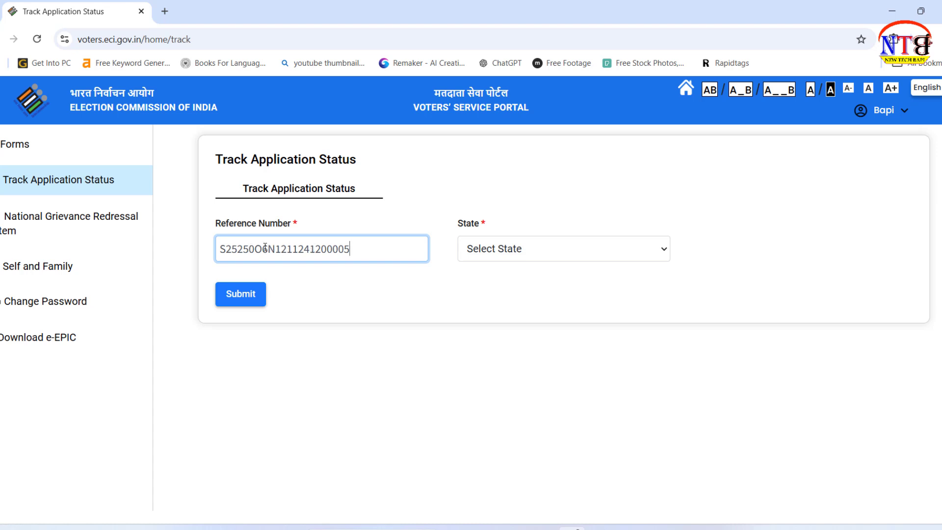
left_click(610, 253)
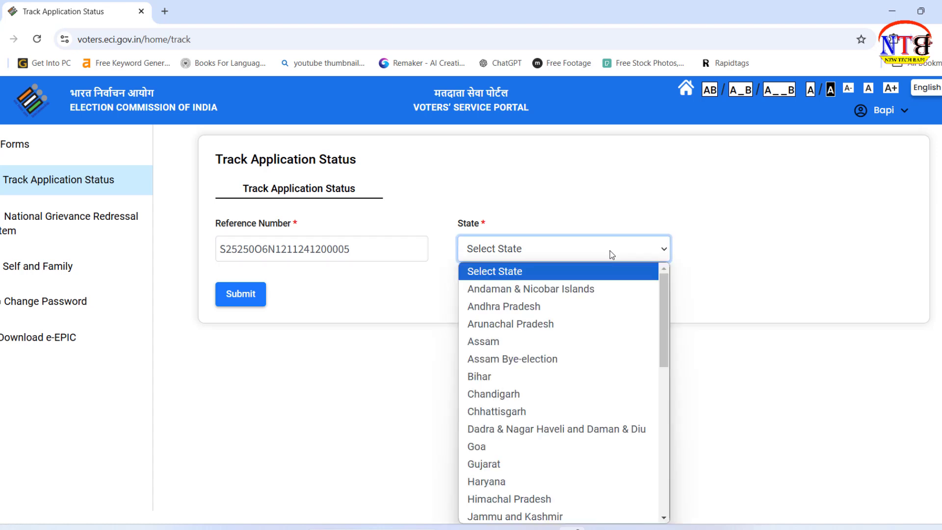
key("w")
key("Return")
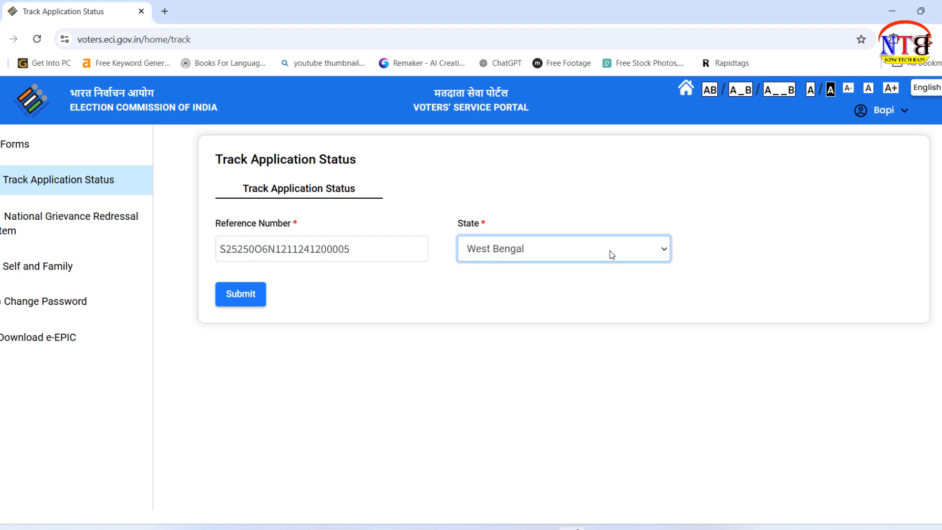
left_click(249, 295)
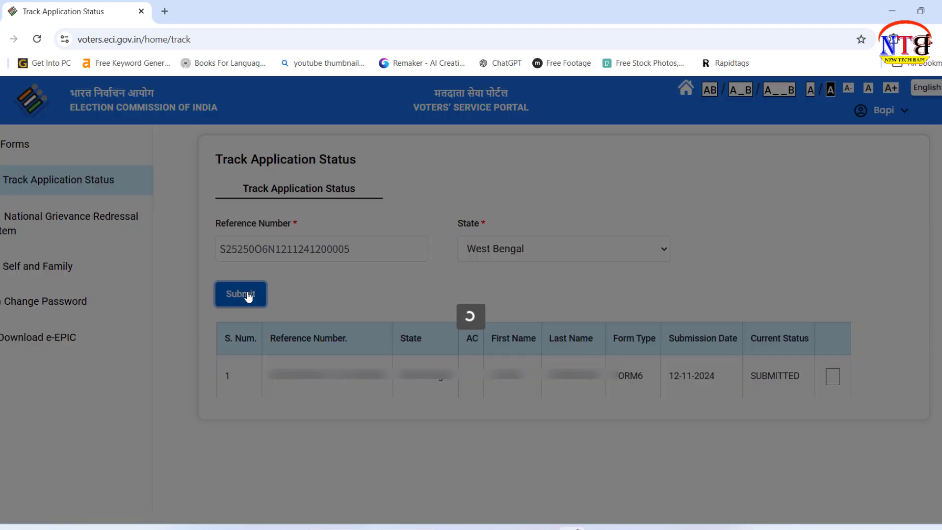